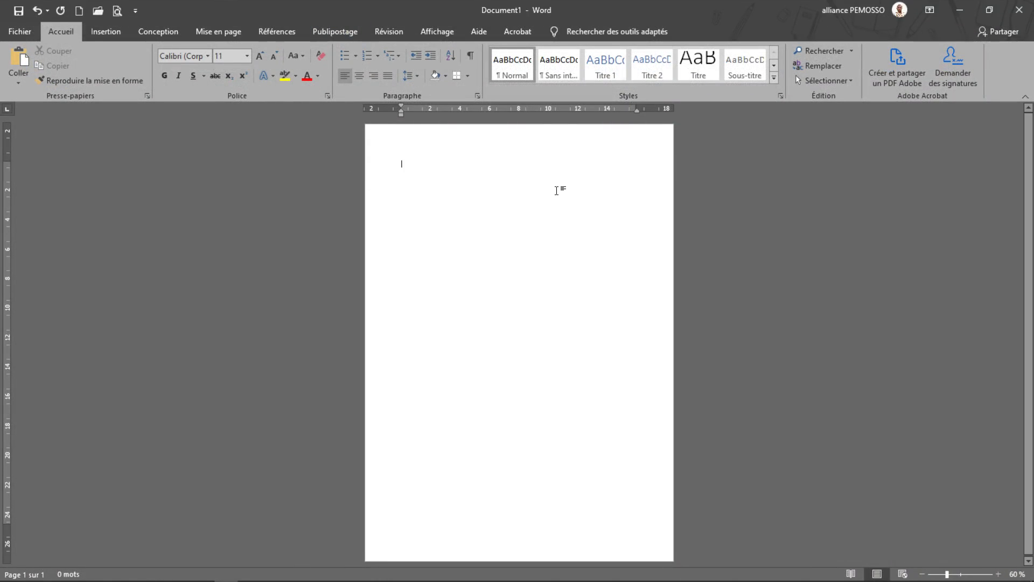
Step: Check the document's available paper sizes and margin presets, leaving both without choosing a different option
click(211, 33)
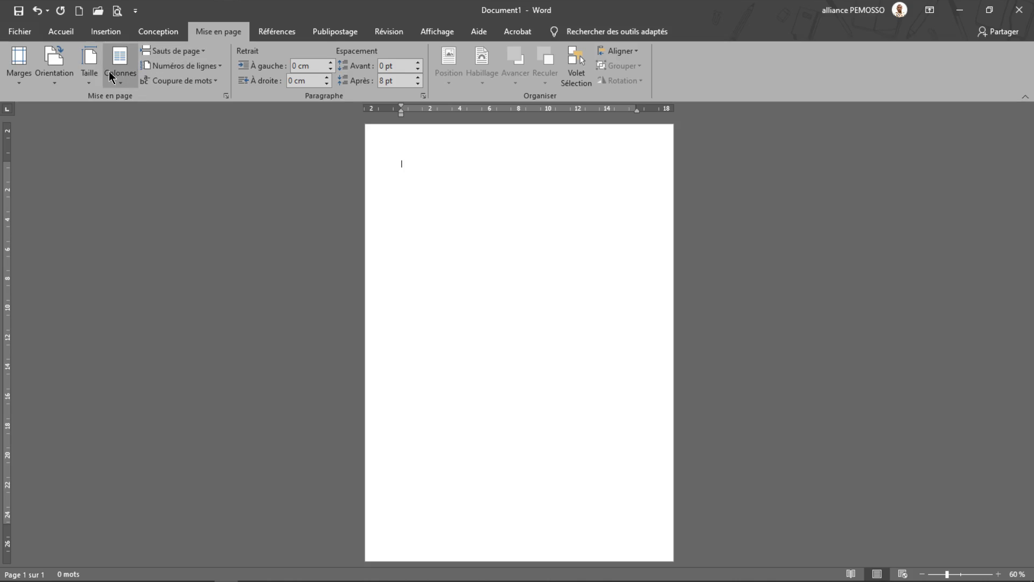
click(91, 83)
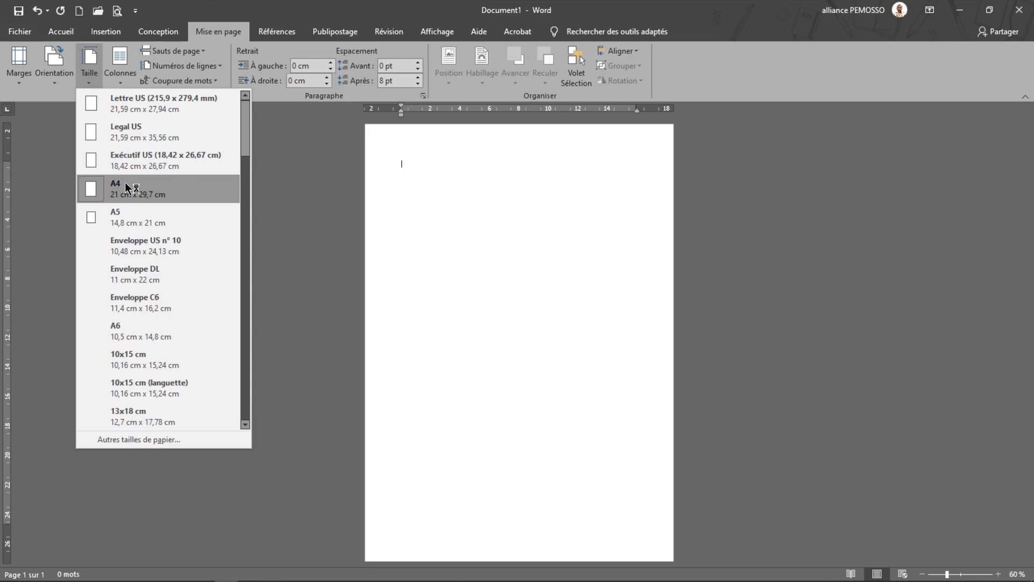
click(446, 198)
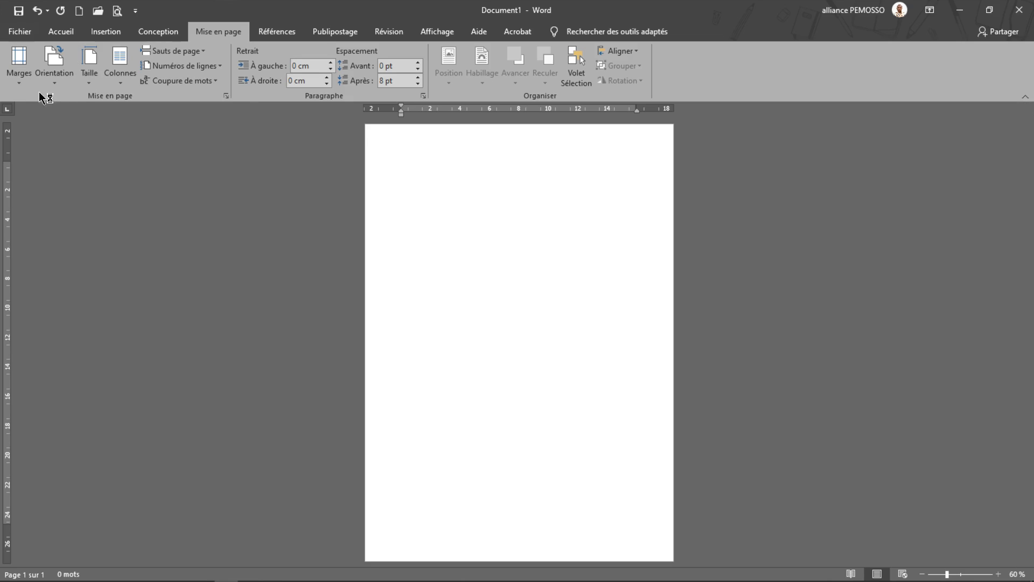
click(23, 79)
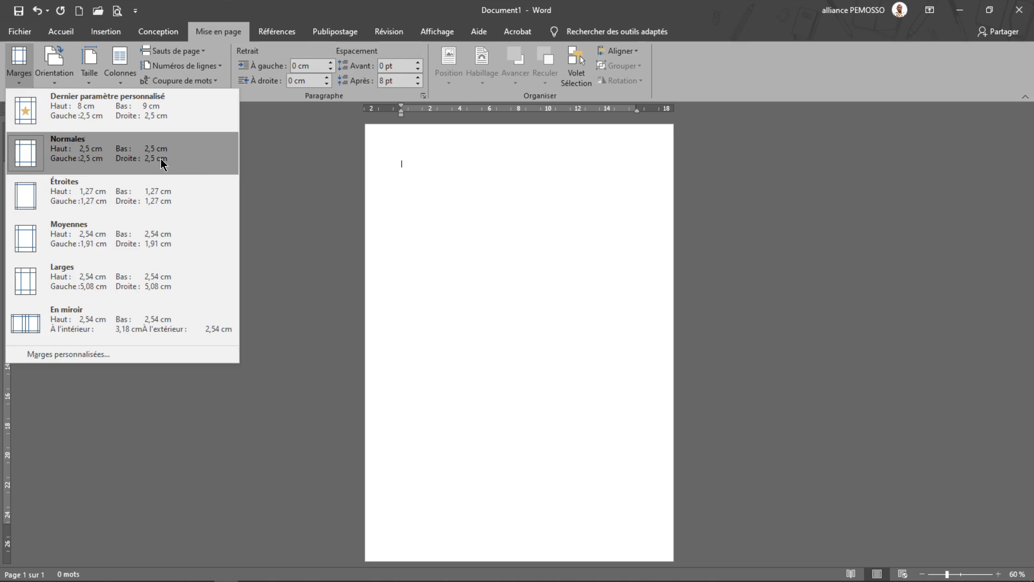
click(517, 200)
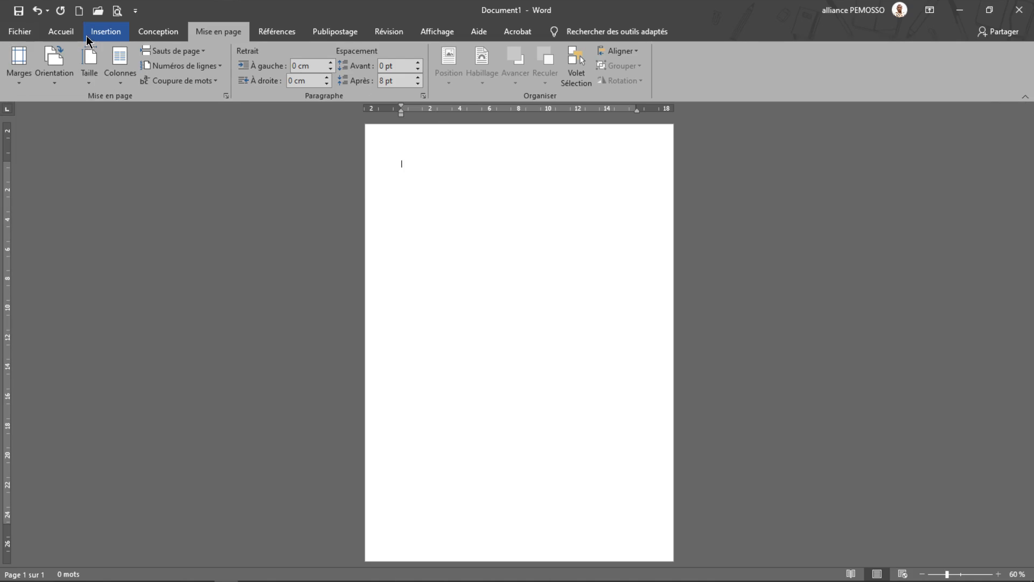
click(61, 31)
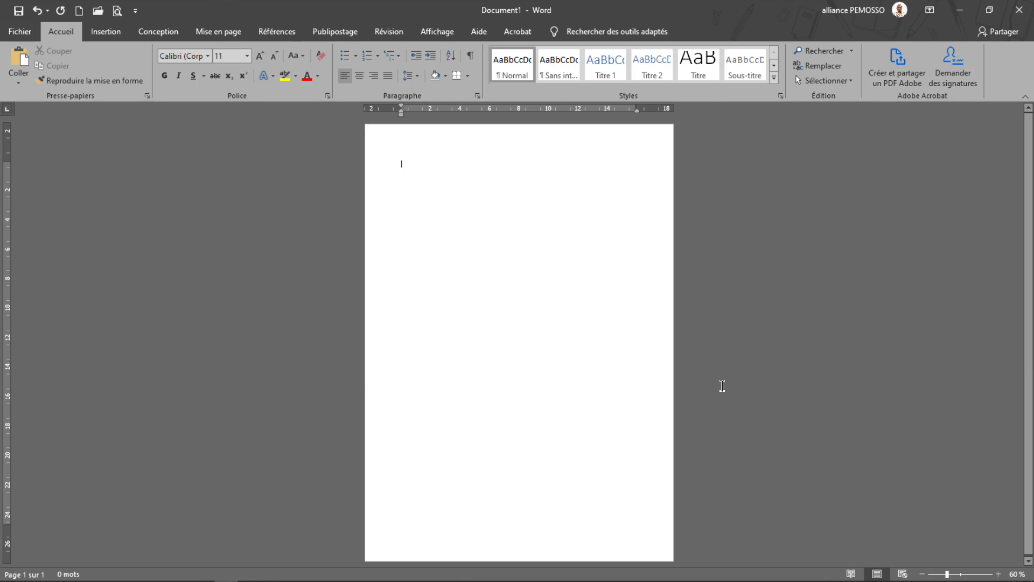
Step: Switch to the PowerPoint presentation and examine the dark and red colour swatches and their hex codes
key(alt+Tab)
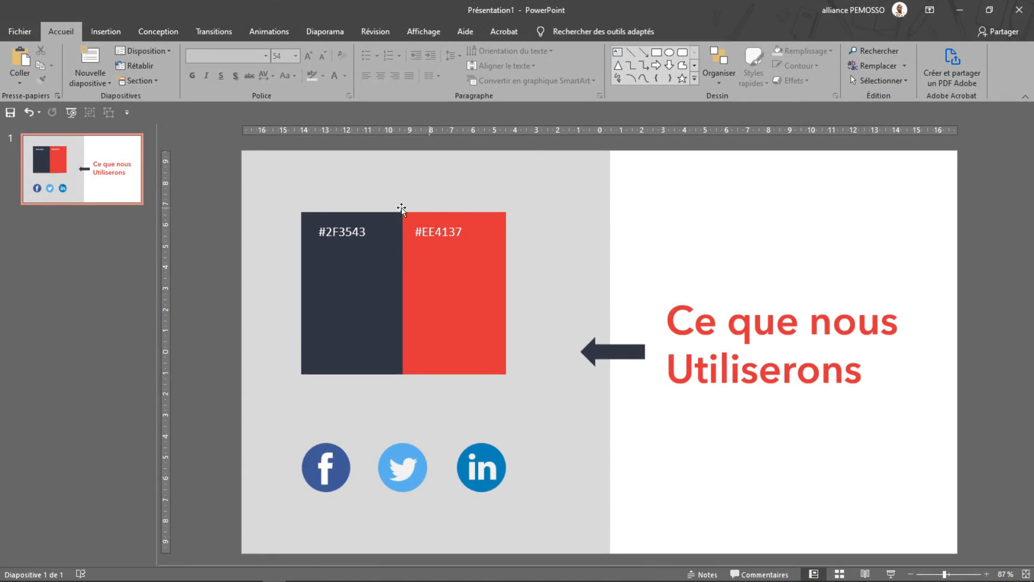
click(357, 315)
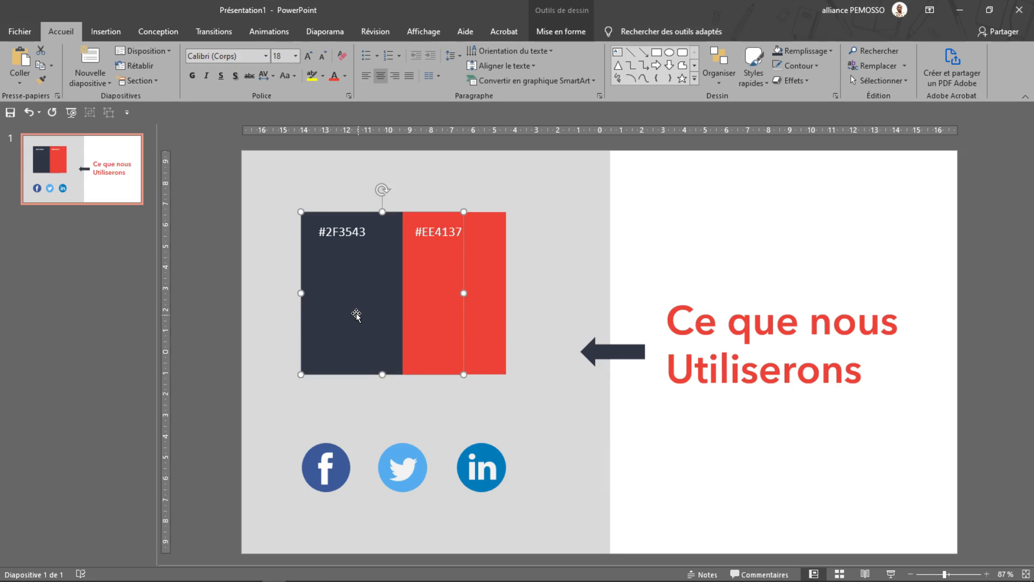
click(491, 267)
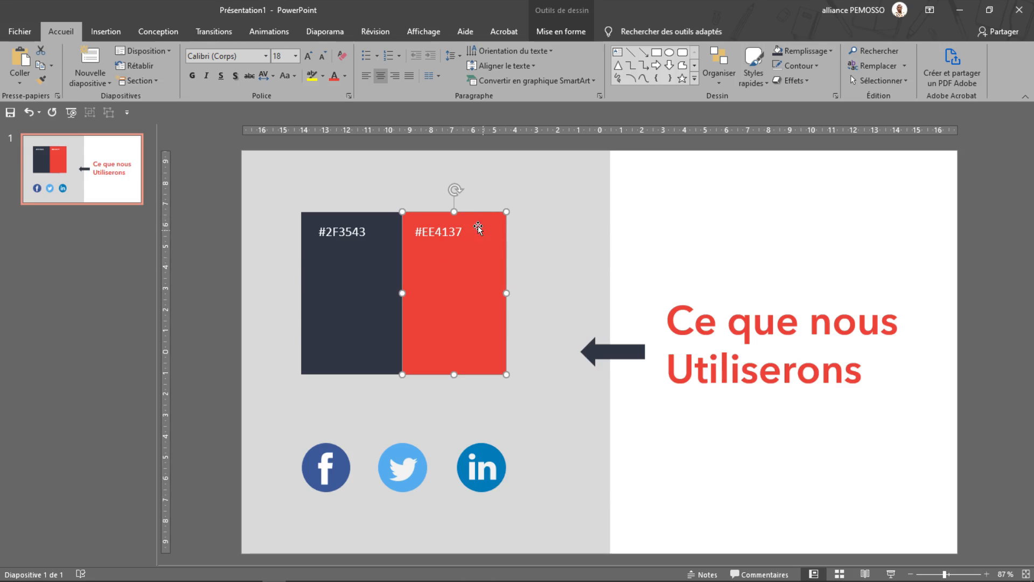
click(341, 235)
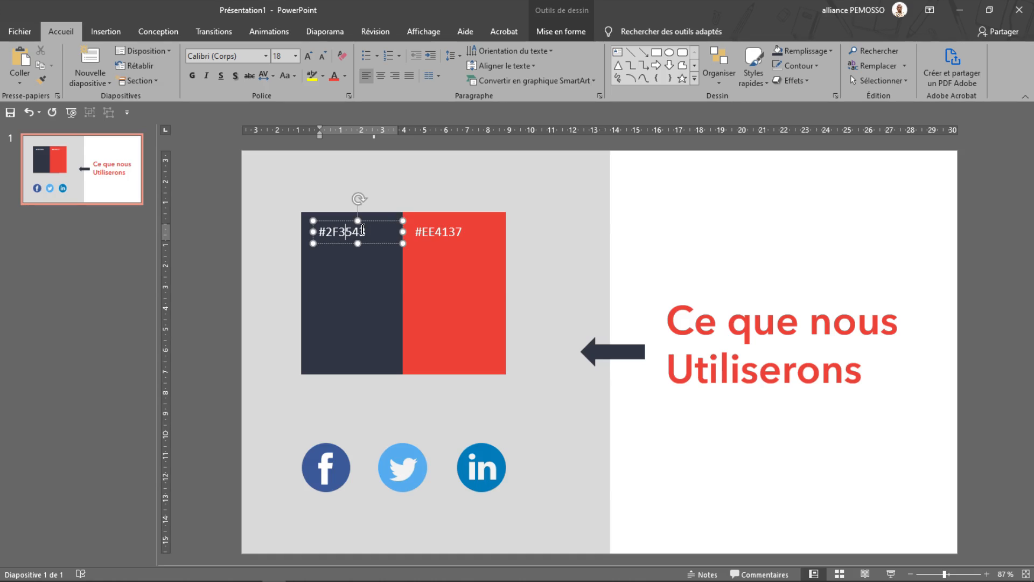
triple_click(362, 230)
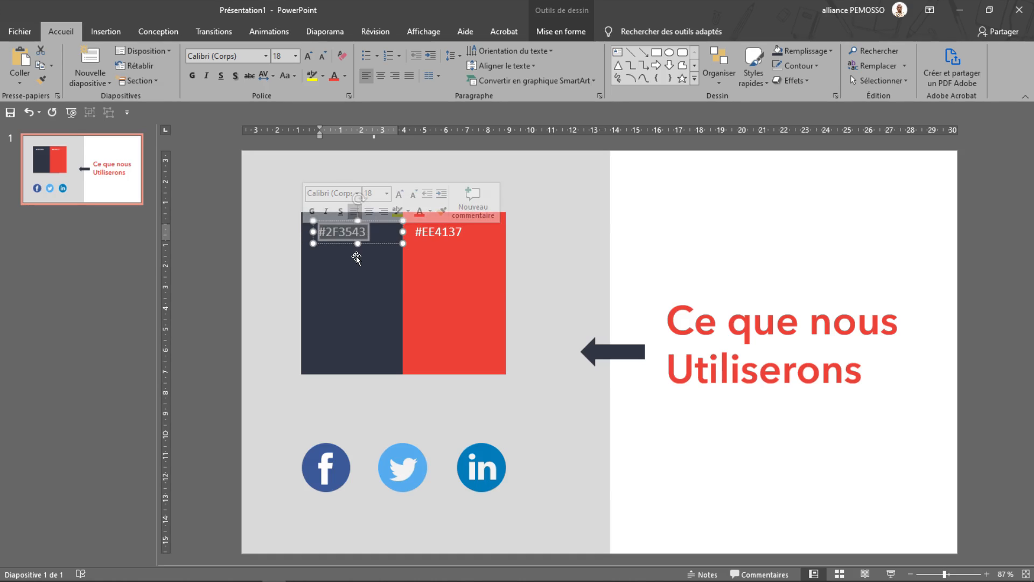
click(448, 229)
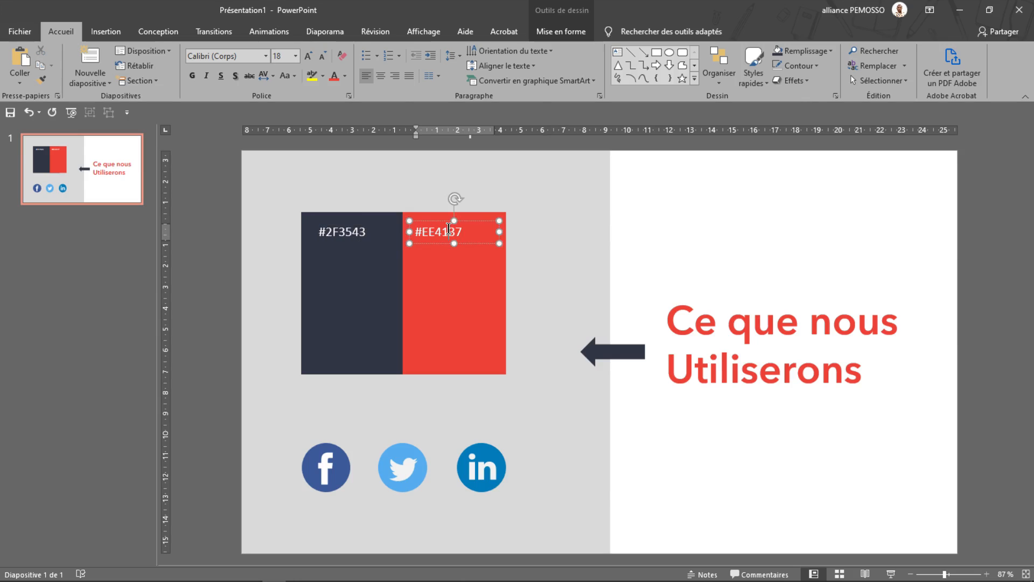
triple_click(455, 232)
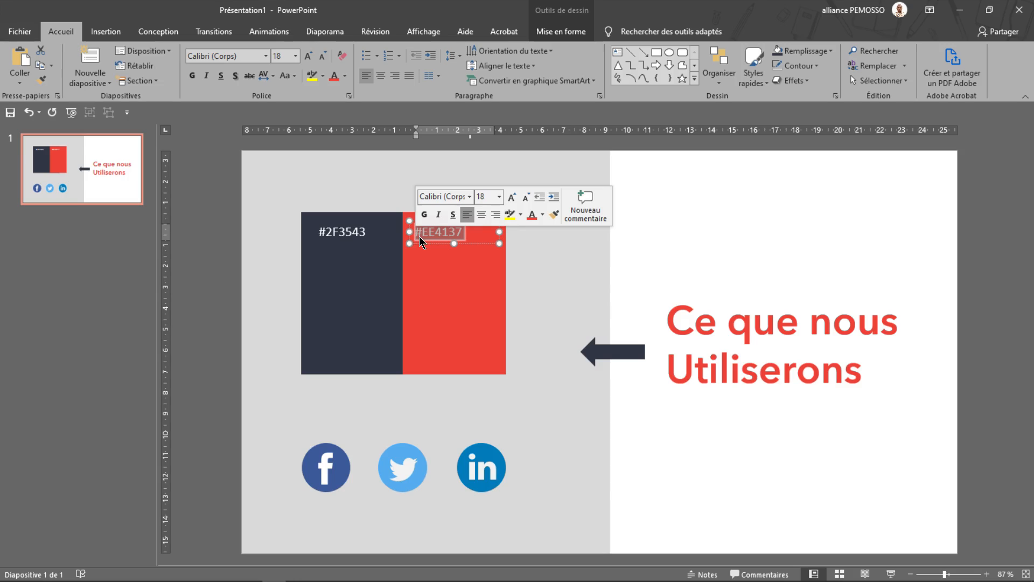
click(379, 238)
click(360, 252)
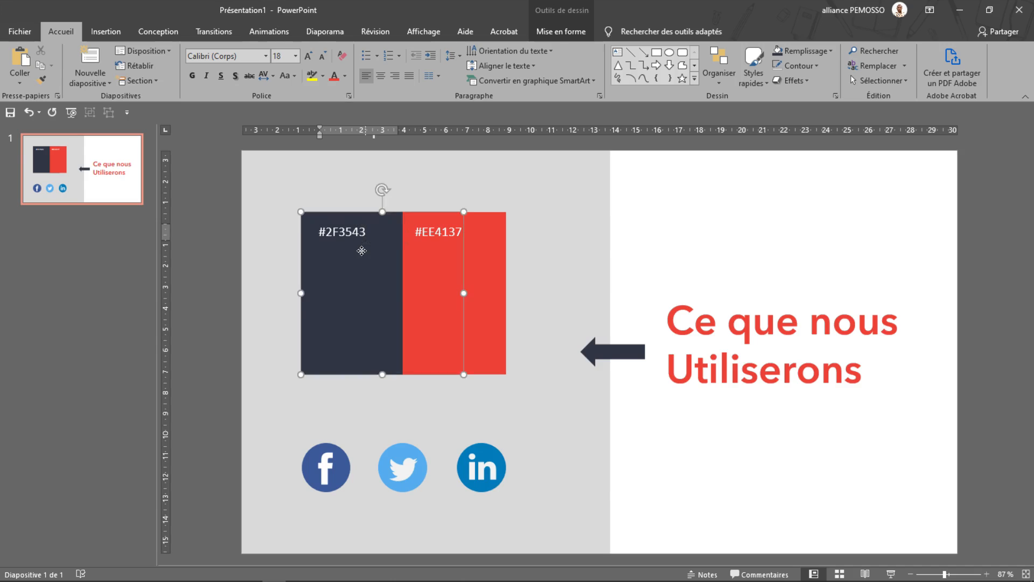
Step: Inspect the RGB and hex values of the dark swatch's custom fill colour, then cancel the colour dialog
click(547, 33)
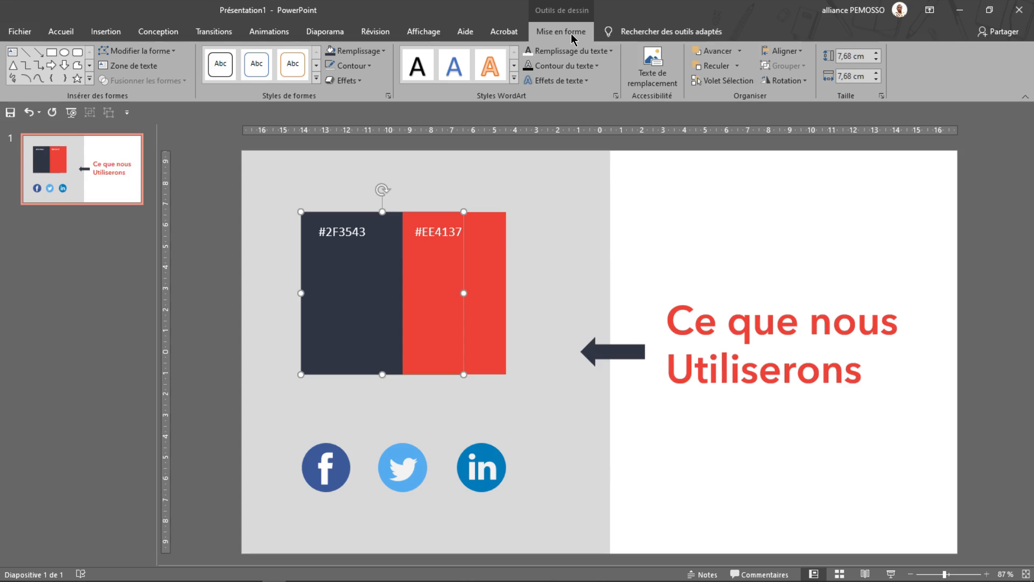
click(379, 52)
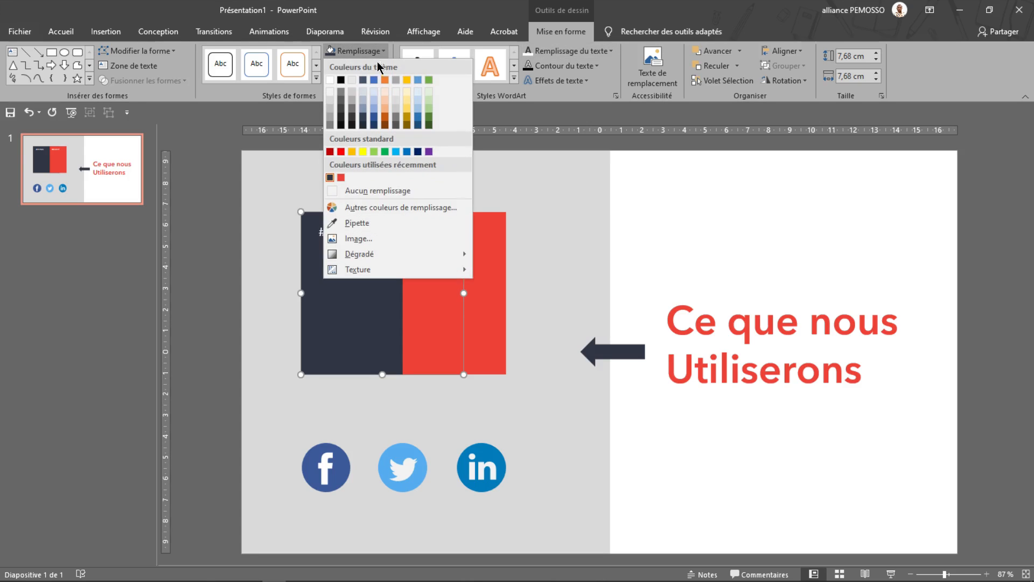
click(374, 208)
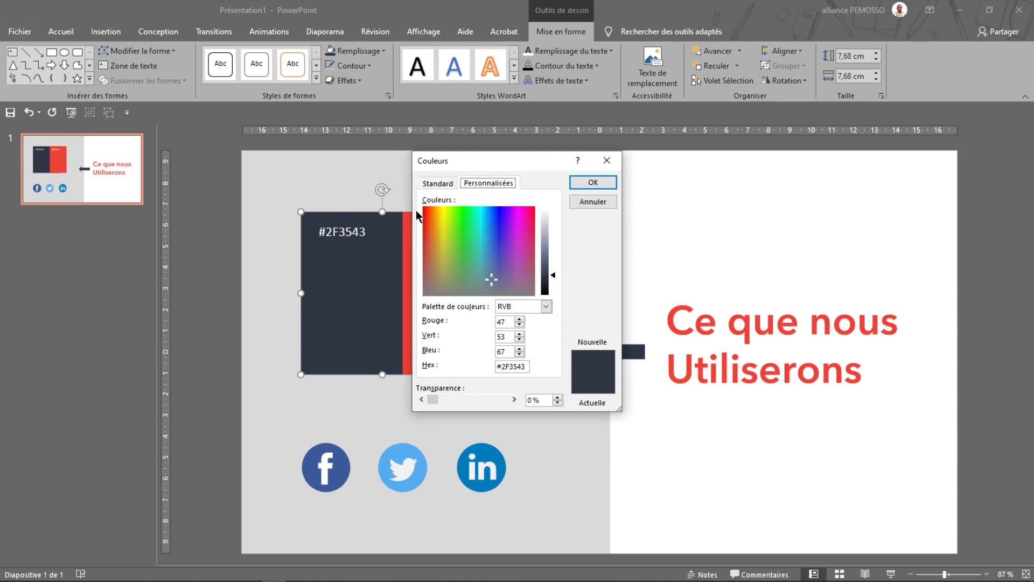
double_click(500, 322)
drag(504, 337, 496, 340)
drag(503, 349, 532, 366)
click(592, 202)
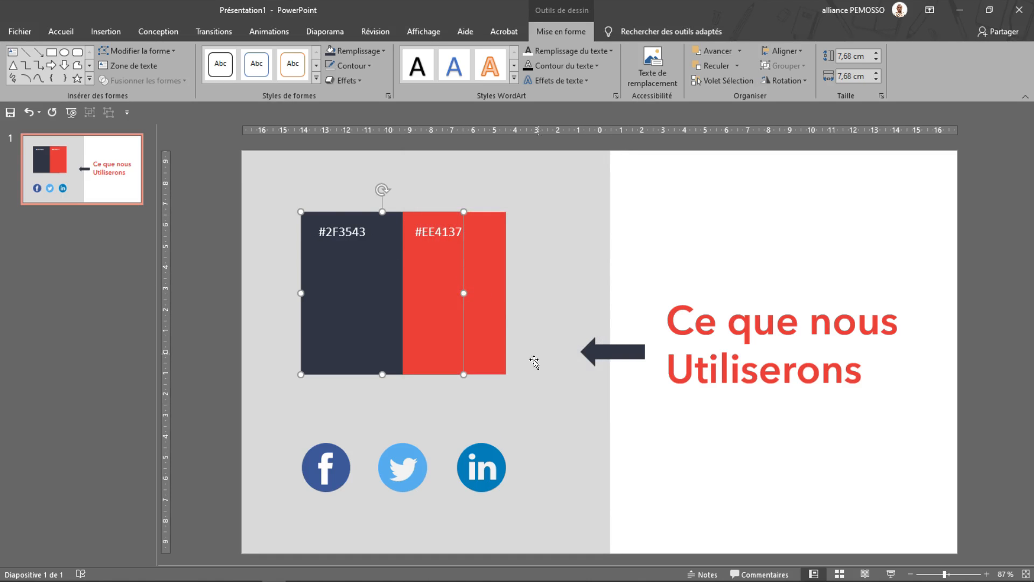
Step: Copy the dark and red swatches together into the Word document and place them near the middle of the page
shift+click(492, 300)
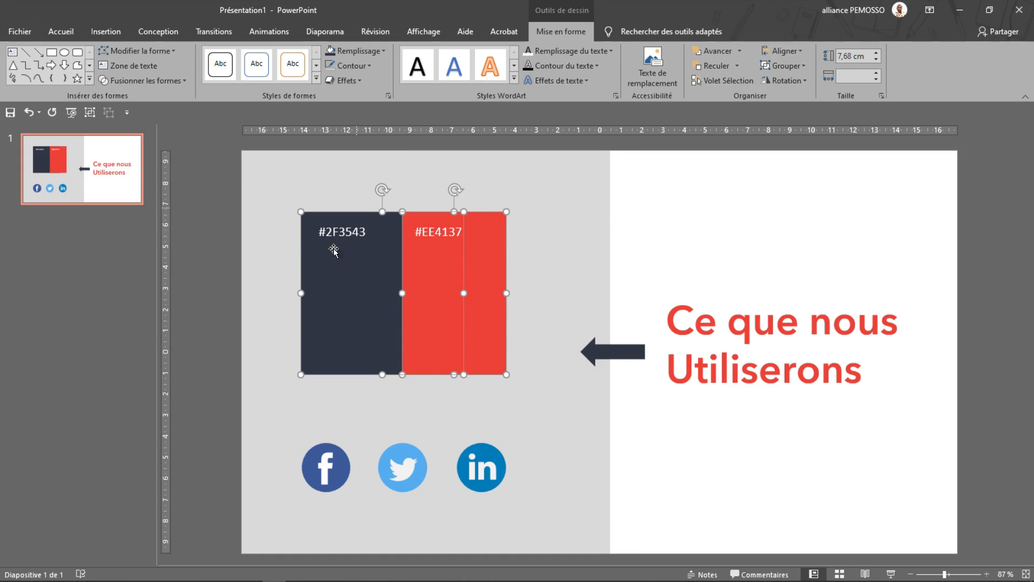
key(alt+Tab)
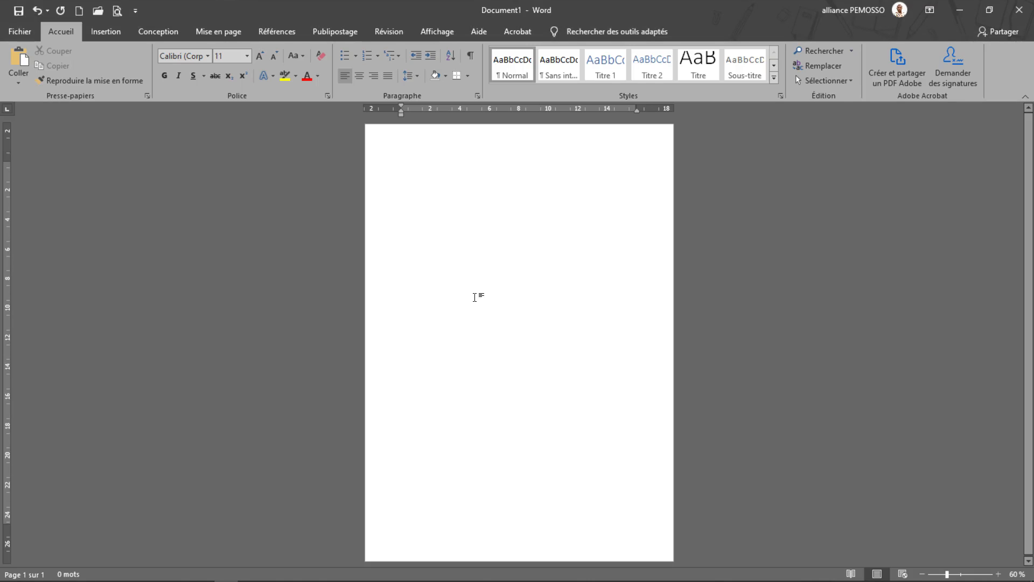
key(ctrl+v)
drag(504, 237, 554, 387)
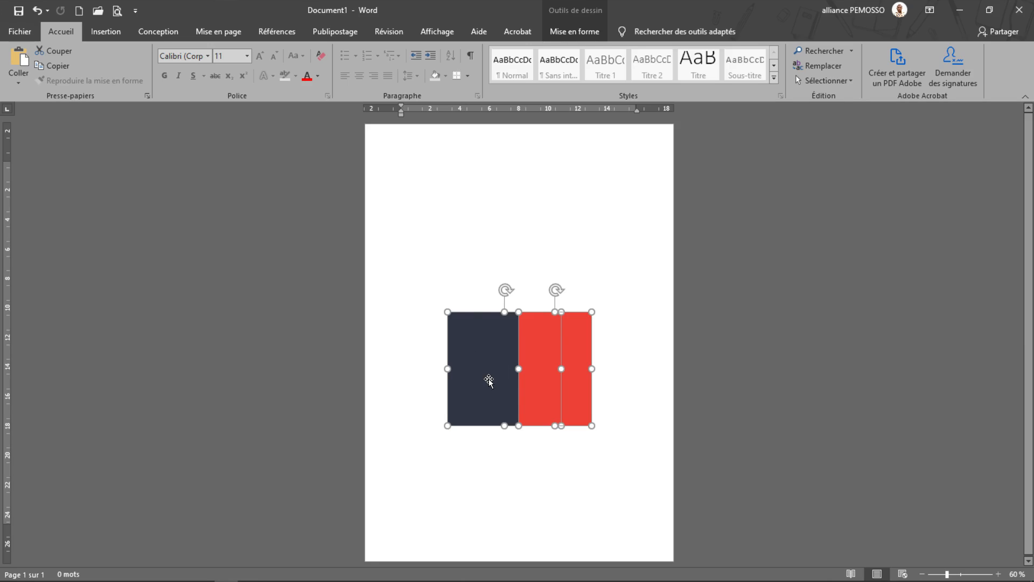
Step: Copy the hex code #2F3543 from the dark swatch's custom fill colour and close the dialog without changes
click(488, 285)
click(493, 341)
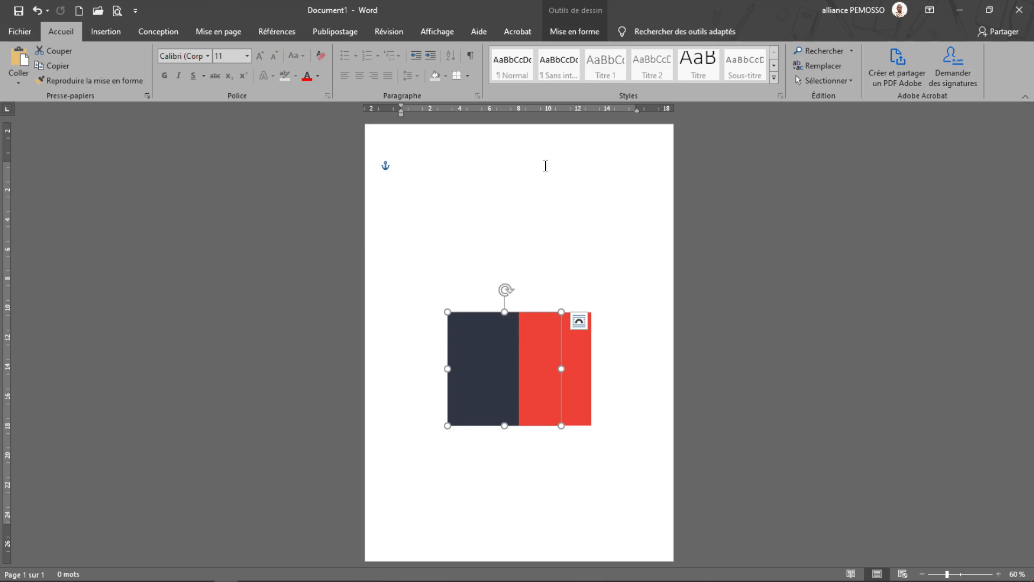
click(572, 34)
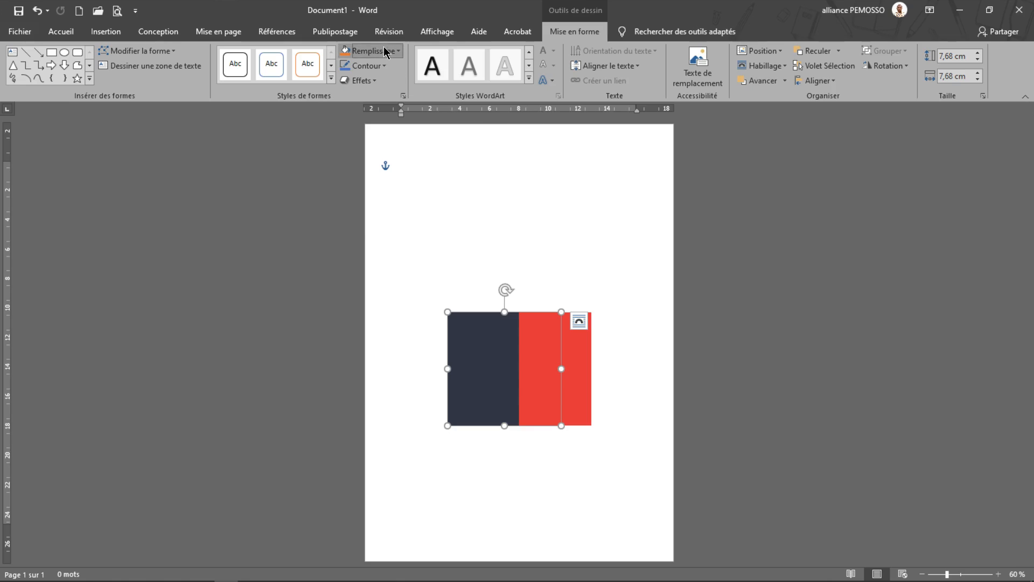
click(374, 51)
click(396, 181)
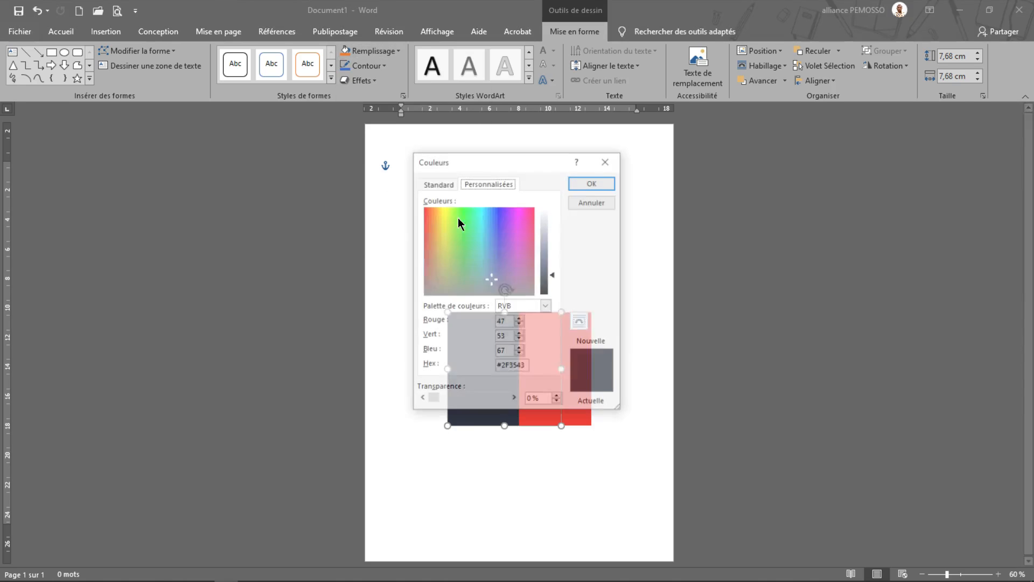
drag(522, 359, 449, 362)
key(ctrl+c)
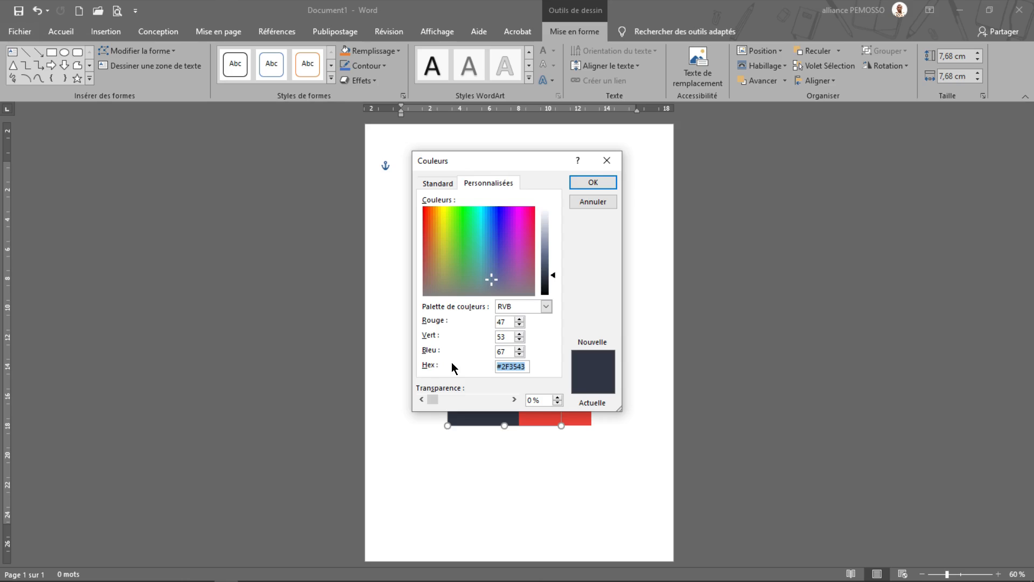
click(580, 202)
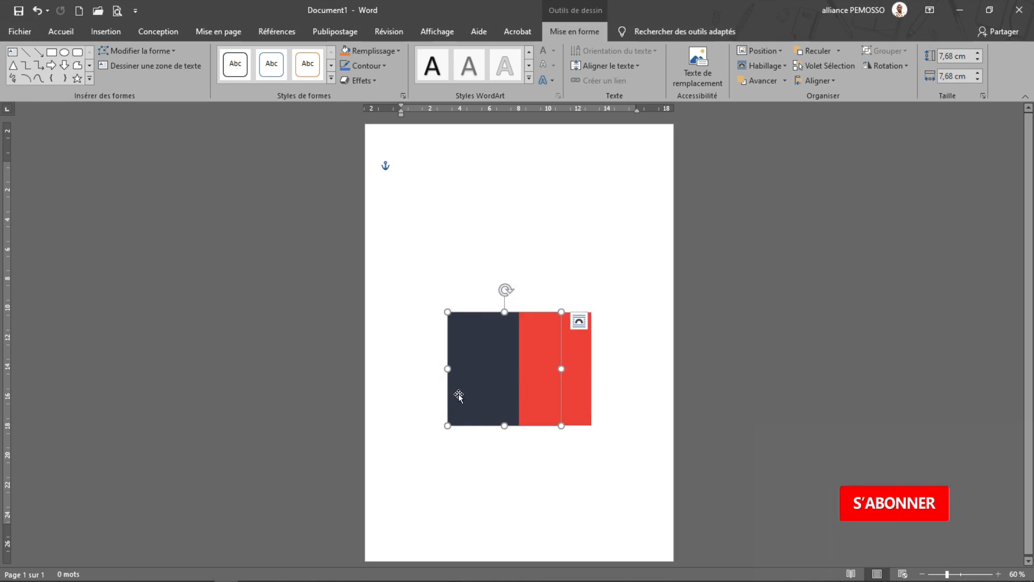
Step: Set the page background to the custom colour #2F3543 using the copied hex code
click(158, 36)
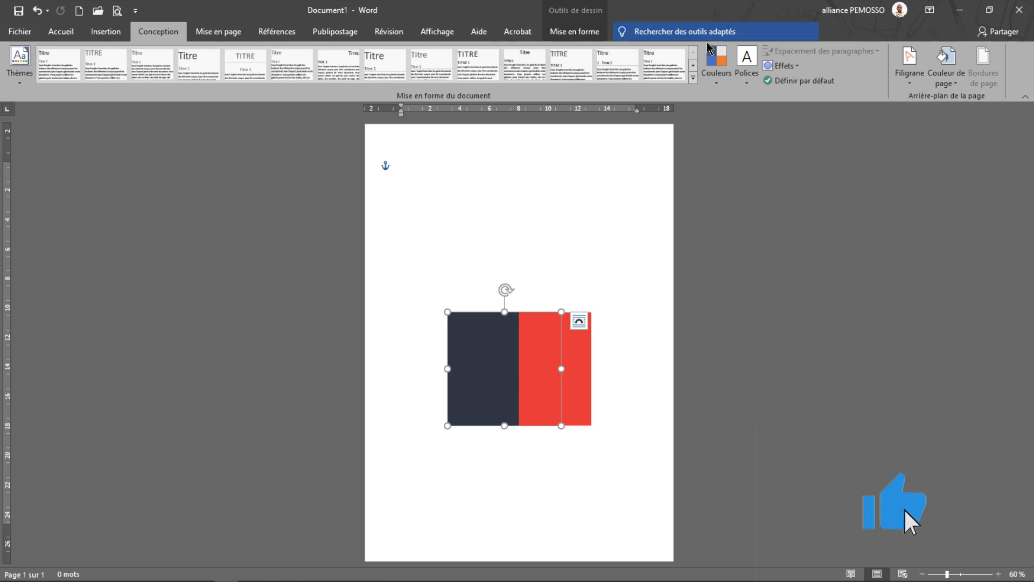
click(943, 84)
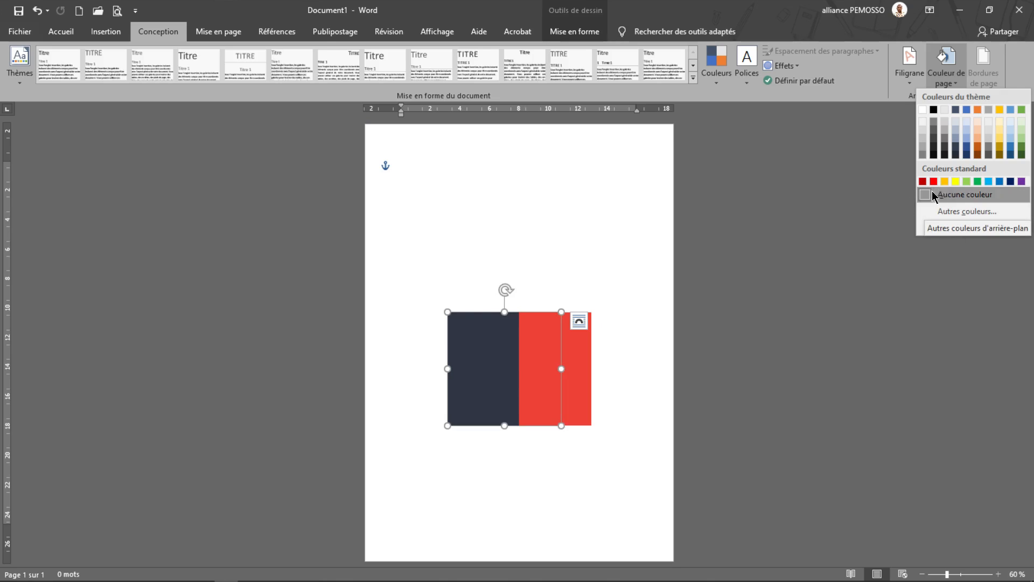
click(958, 211)
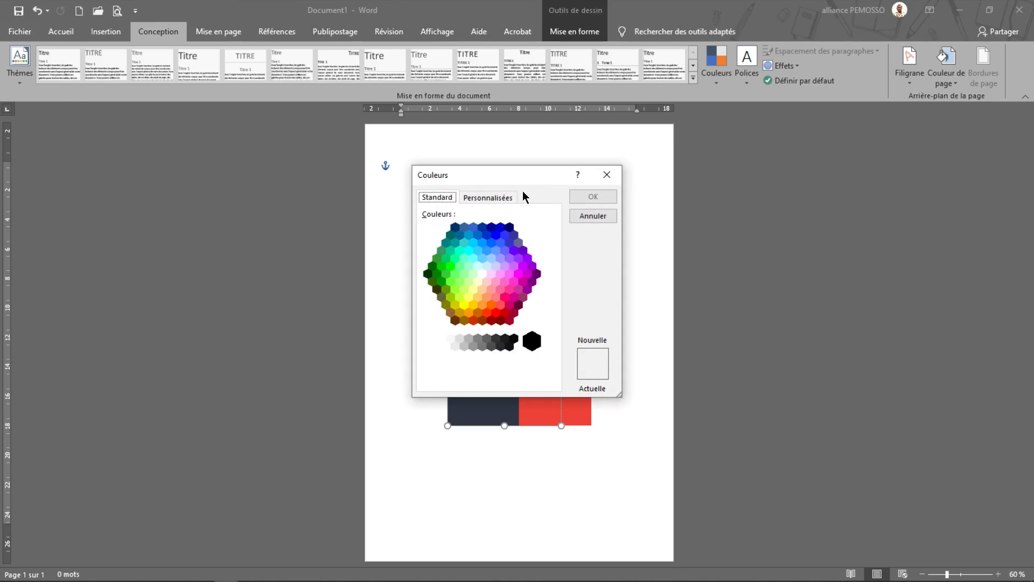
click(507, 198)
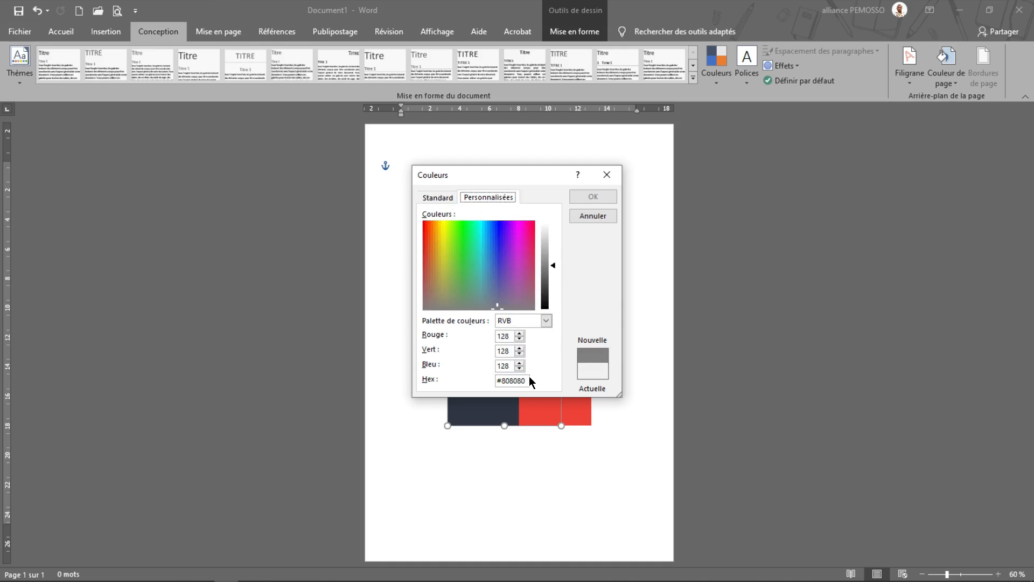
drag(526, 380, 488, 370)
key(ctrl+v)
drag(538, 178, 578, 106)
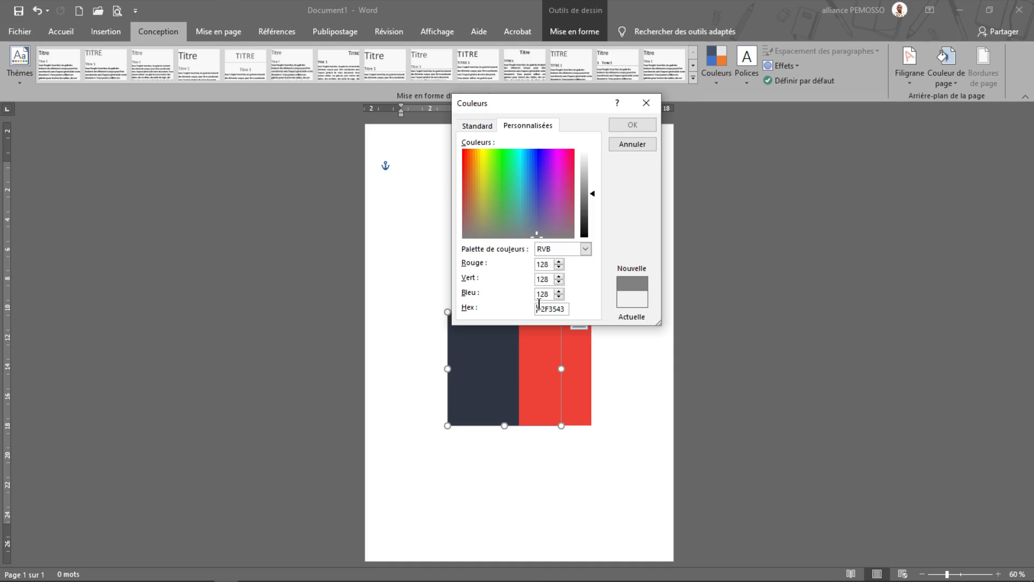
click(540, 277)
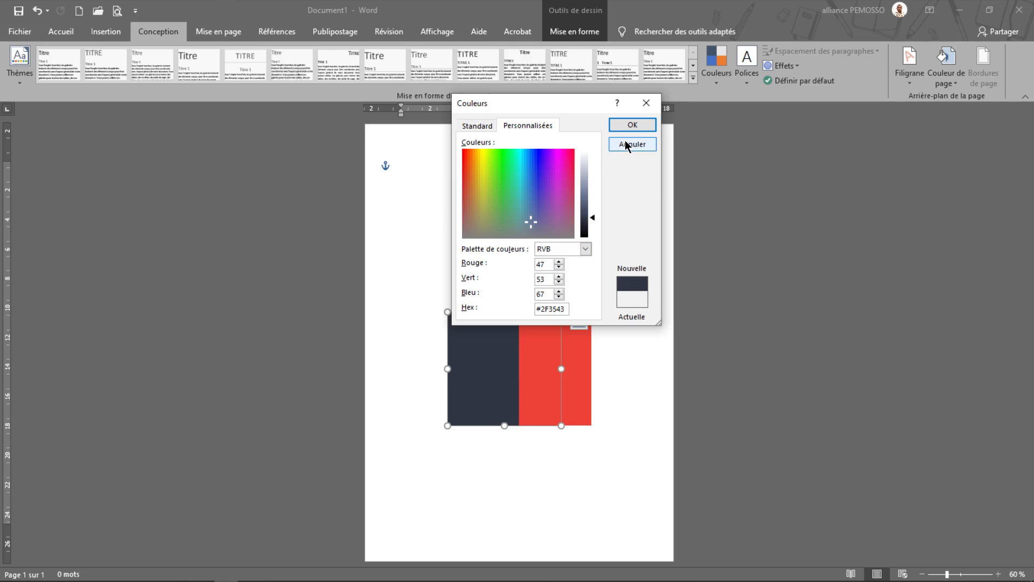
click(631, 126)
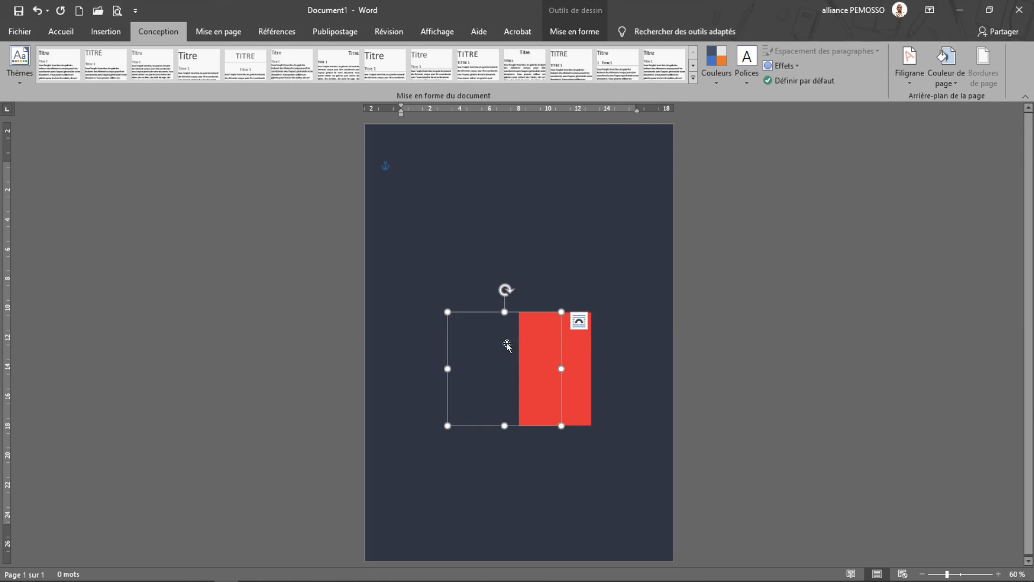
Step: Move the dark swatch higher on the page and shift the red swatch up and left, just above the page centre
drag(499, 331, 515, 211)
click(519, 250)
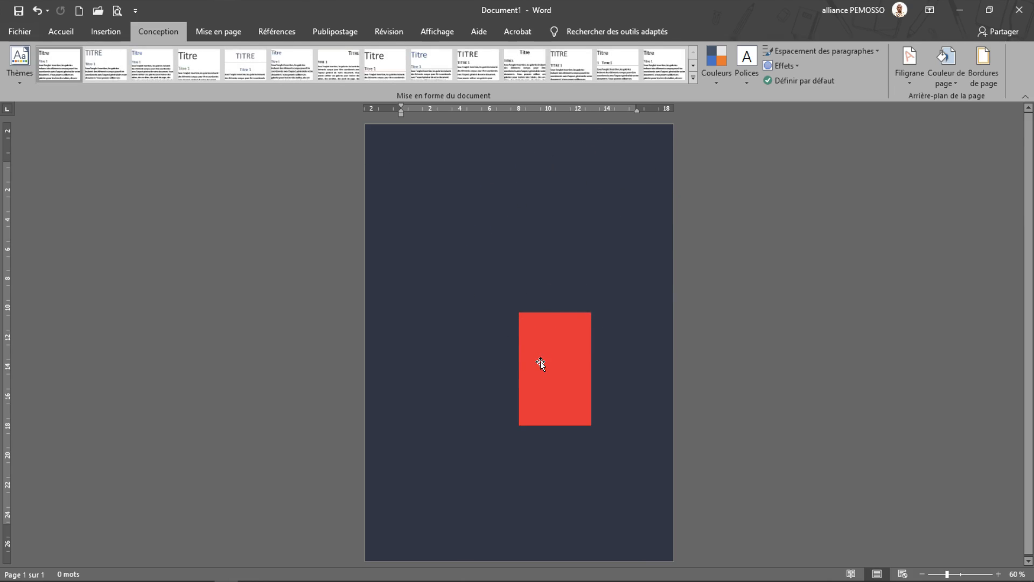
drag(541, 361, 486, 313)
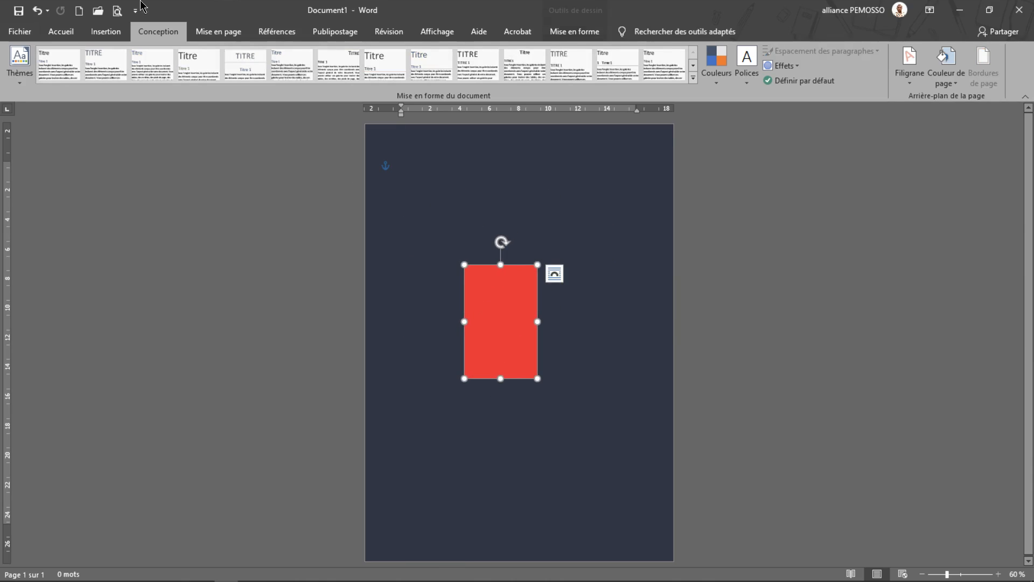
Step: Check the recently used fill colours available for the red swatch, leaving its fill as is
click(61, 31)
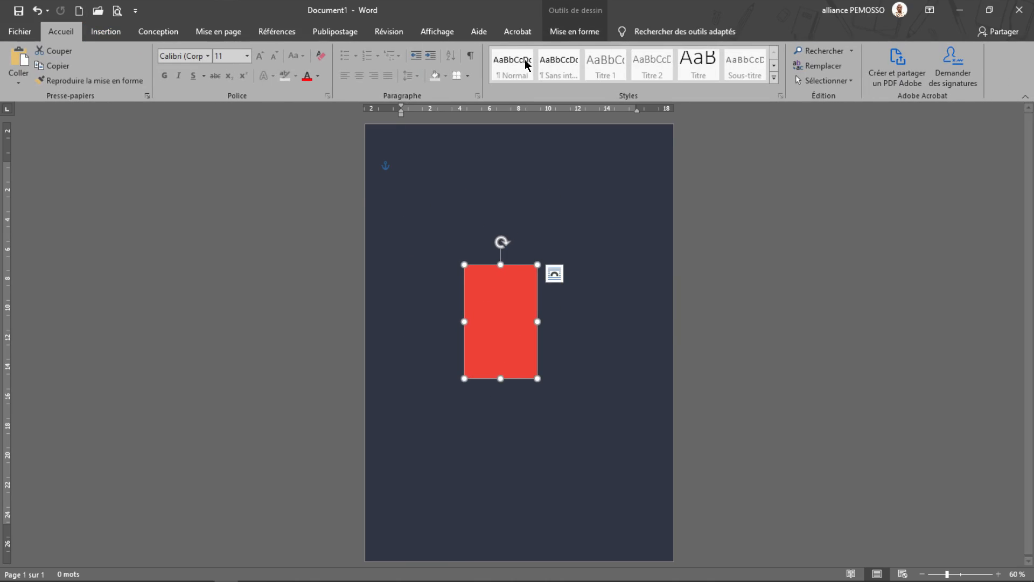
click(574, 31)
click(374, 50)
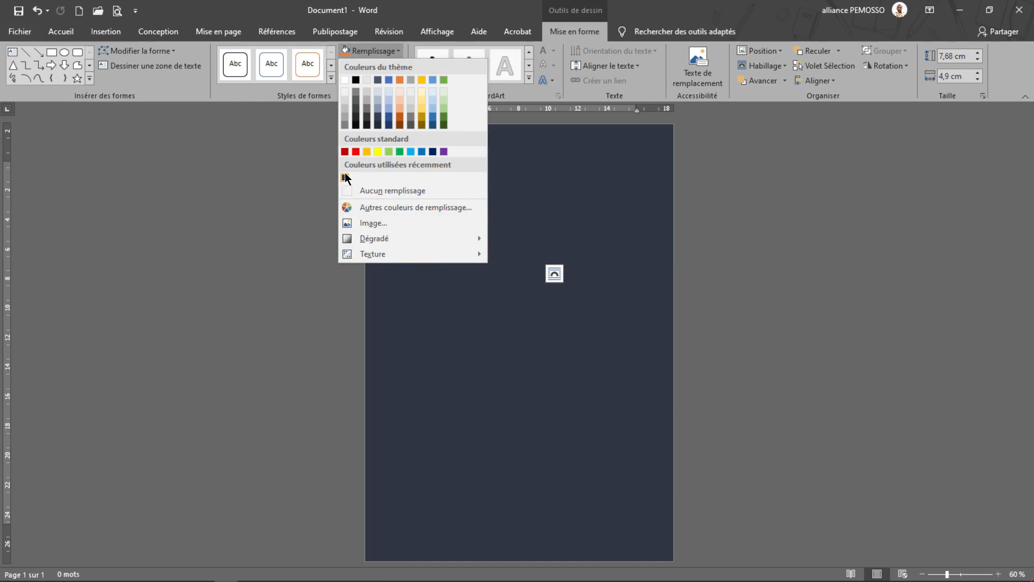
click(528, 363)
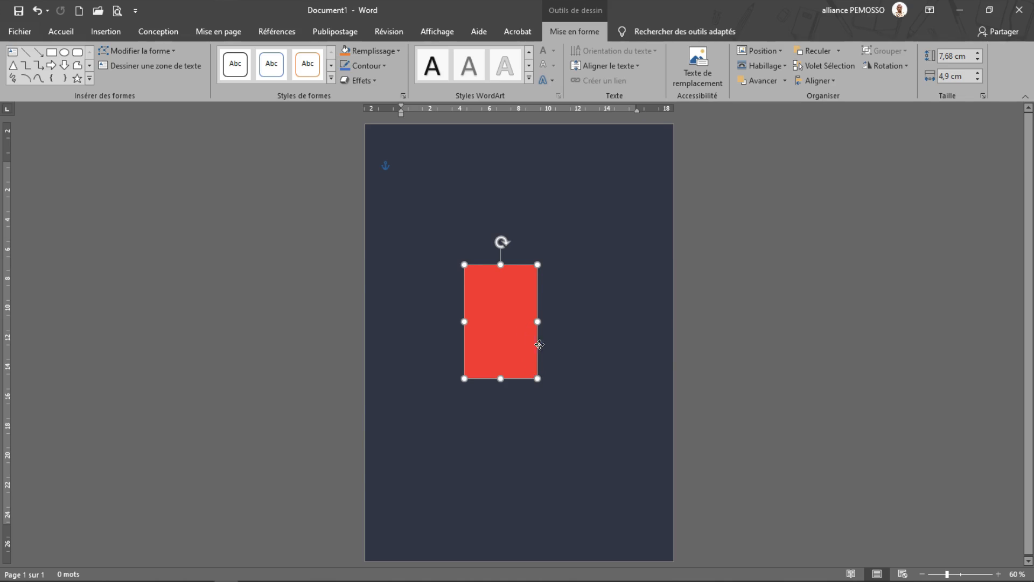
Step: Shift the red swatch down and right to the page centre and draw a rectangle about 7.97 × 3.15 cm near the page's upper edge
drag(540, 344, 556, 361)
click(51, 52)
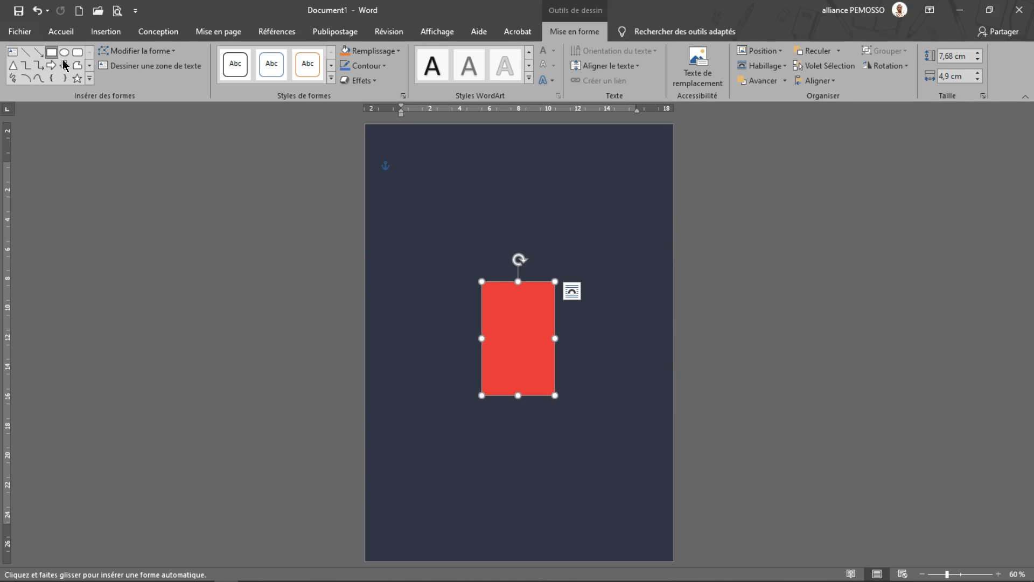
drag(430, 151, 547, 196)
Step: Copy the hex code #EE4137 from the red swatch's custom fill colour, cancel the dialog, and move the swatch lower on the page
click(499, 285)
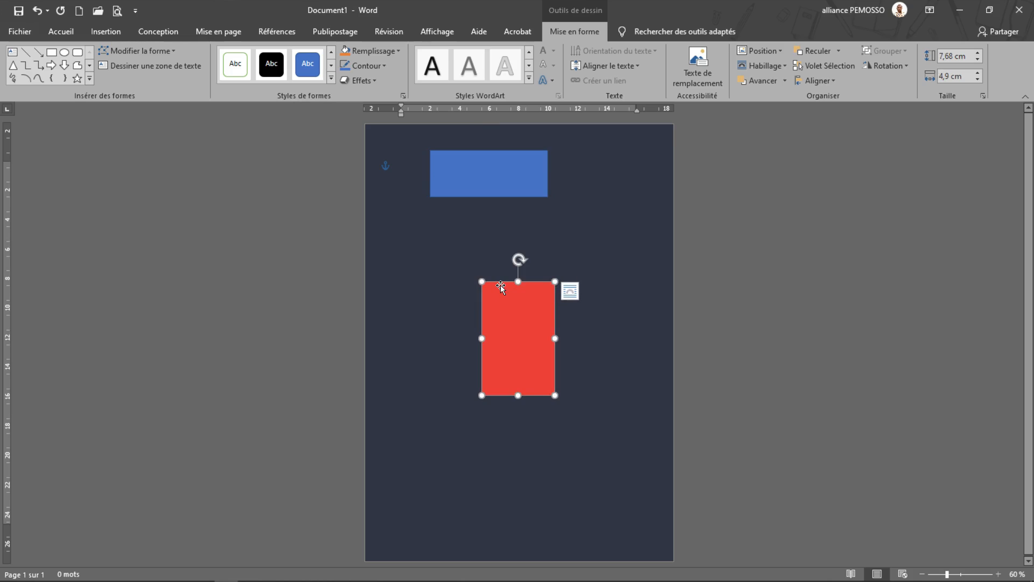
click(372, 51)
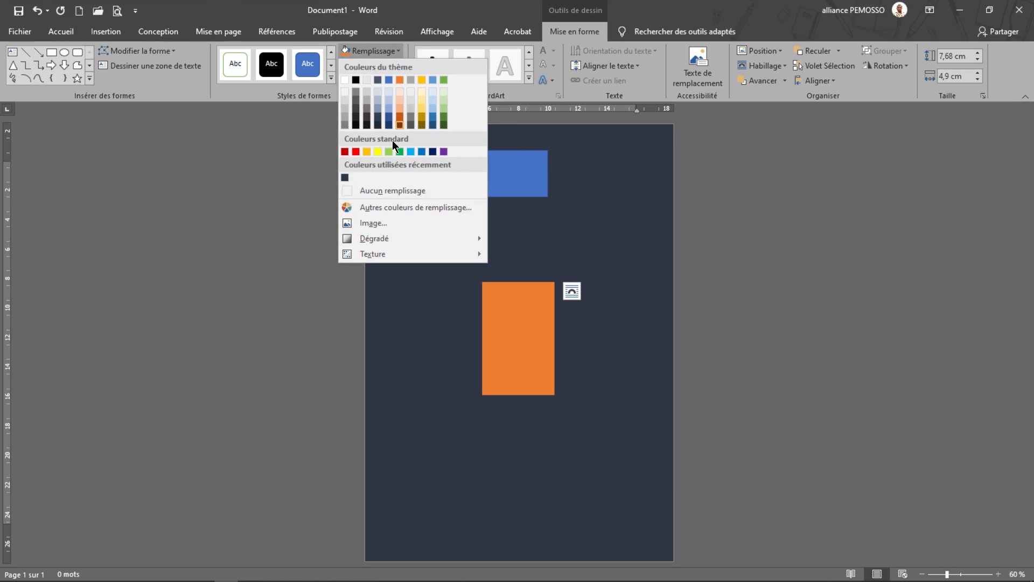
click(366, 207)
click(555, 294)
key(ctrl+c)
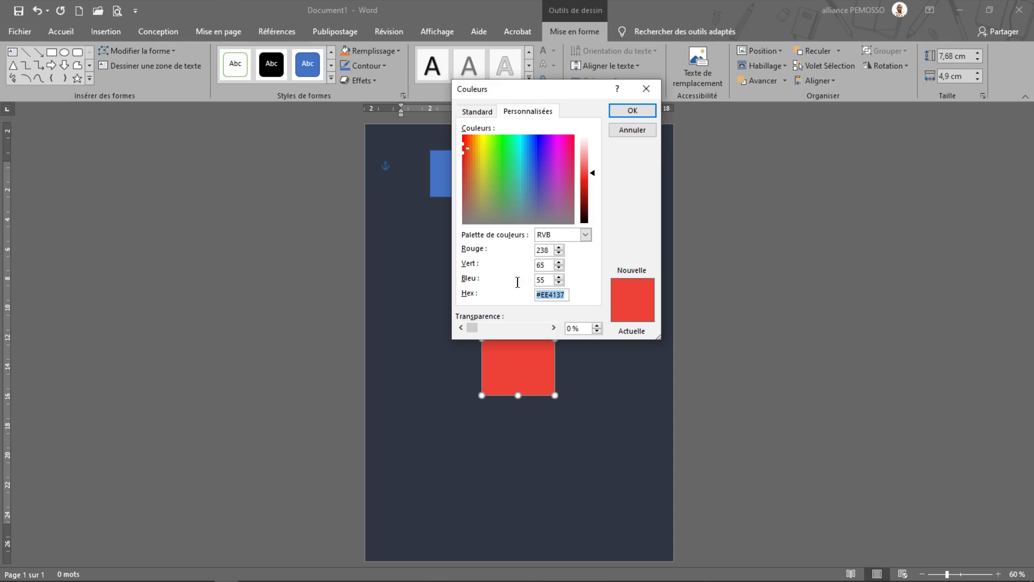
click(632, 130)
drag(536, 349, 530, 374)
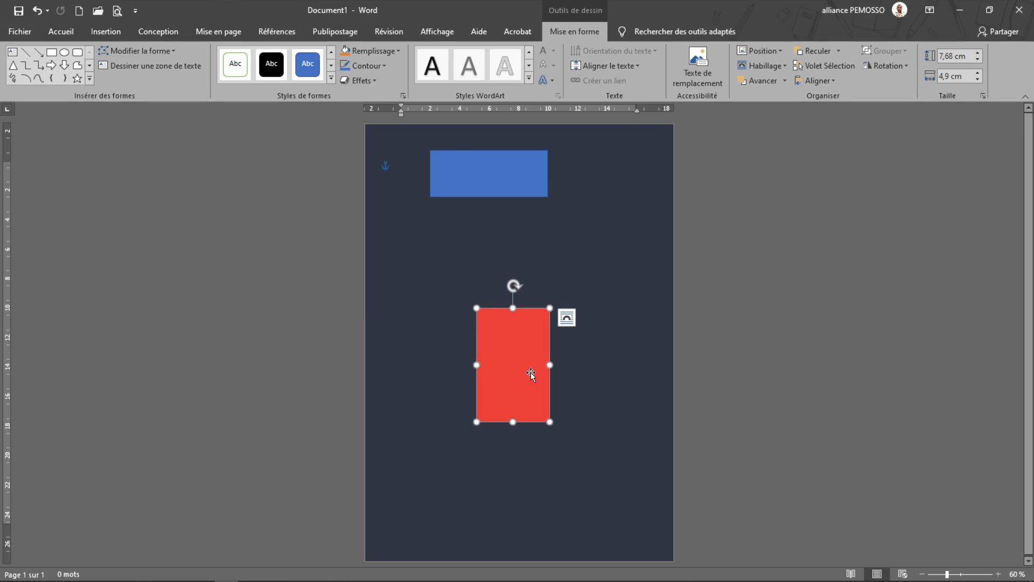
Step: Fill the blue rectangle with the custom colour #EE4137 using the copied hex code
click(515, 192)
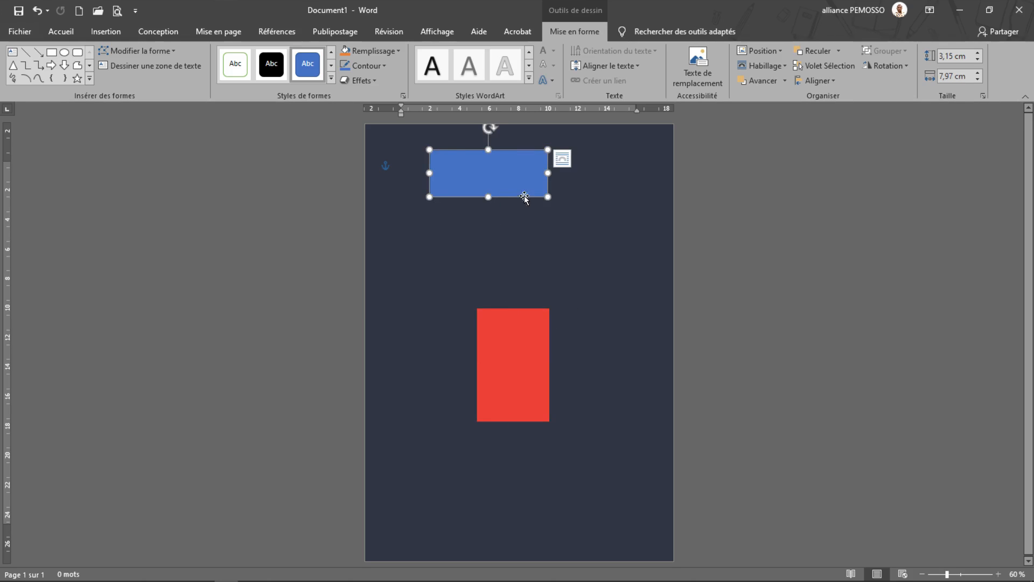
click(378, 54)
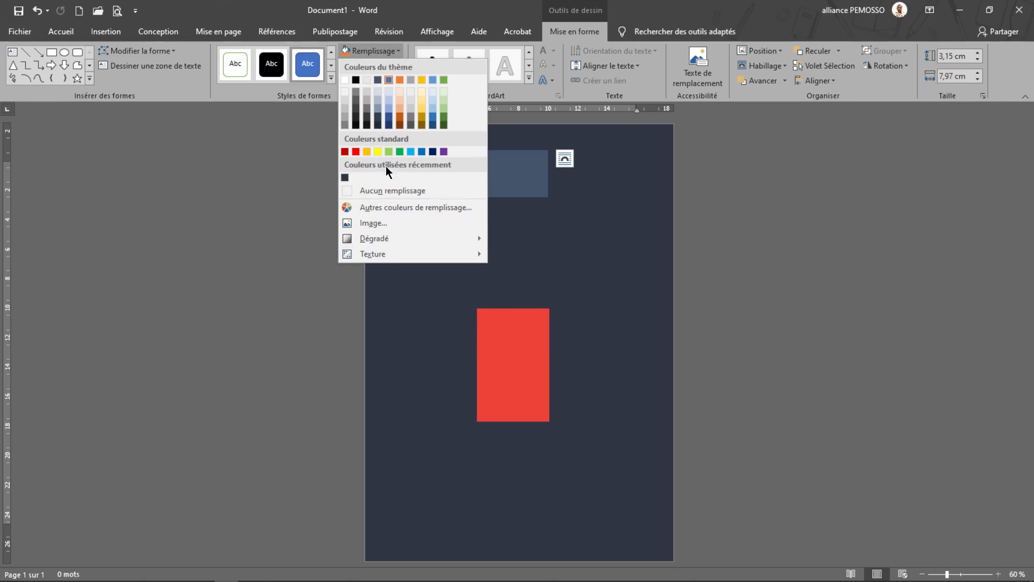
click(384, 208)
drag(567, 295, 537, 295)
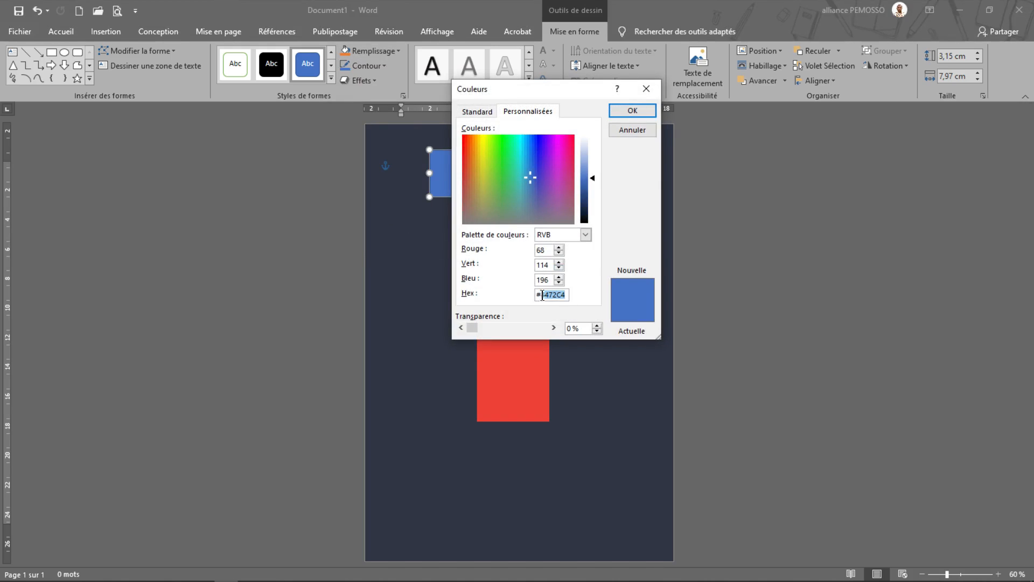
key(ctrl+v)
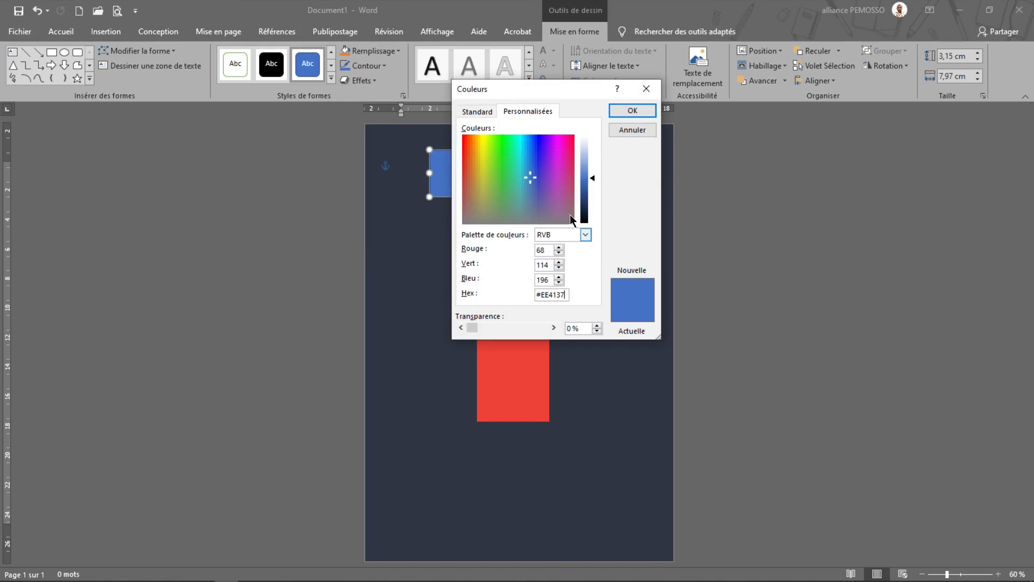
click(625, 113)
Step: Delete the filled rectangle and the red swatch from the page
drag(509, 174, 512, 199)
key(Delete)
click(498, 369)
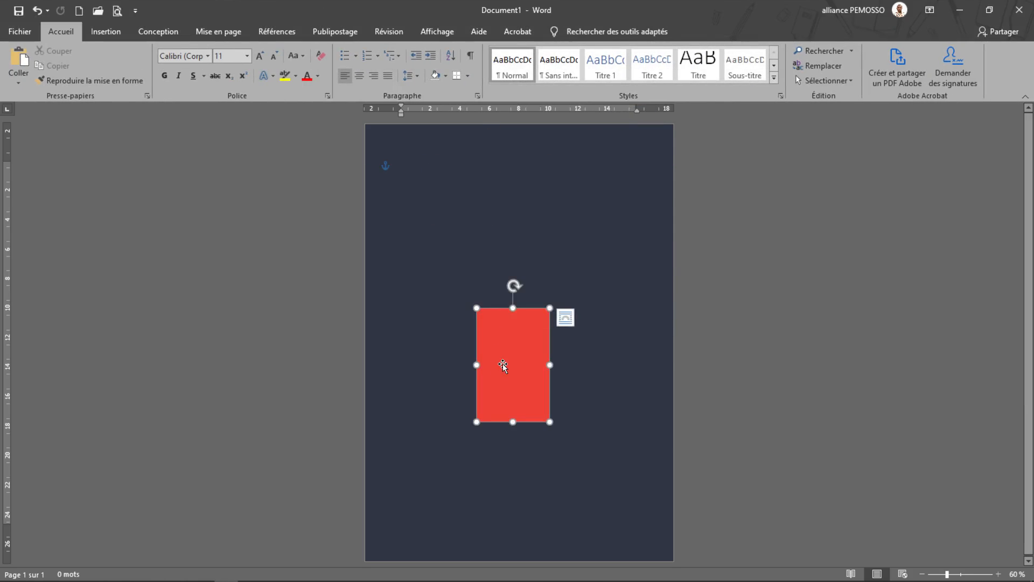
key(Delete)
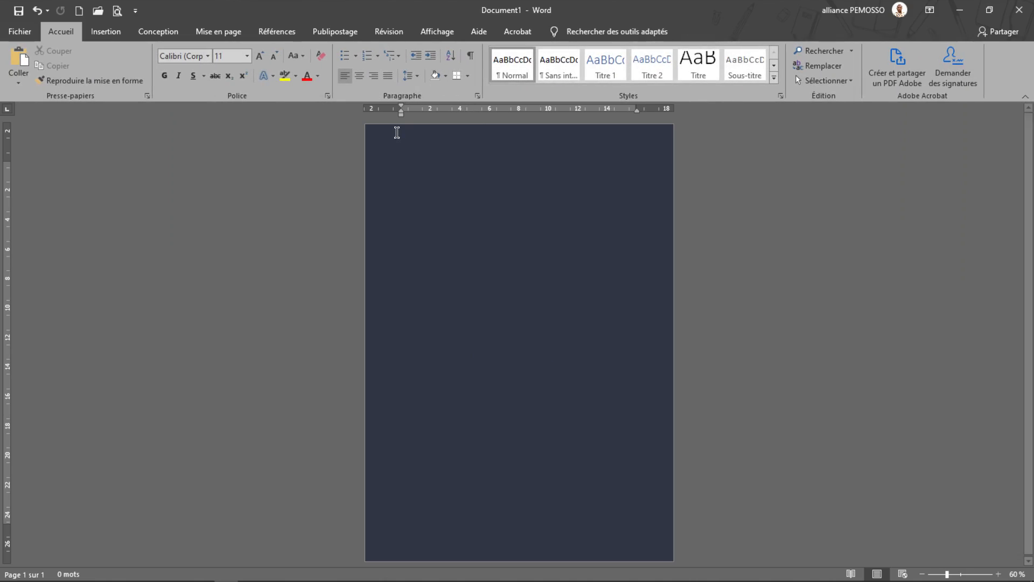
Step: Check the recently used colours in the font colour palette without applying one
click(111, 32)
click(61, 31)
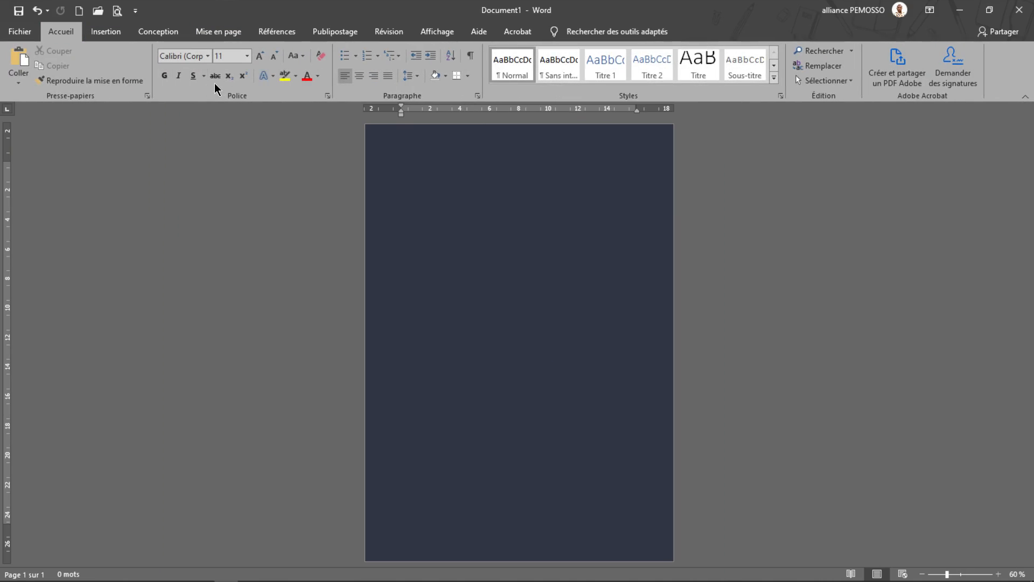
click(318, 78)
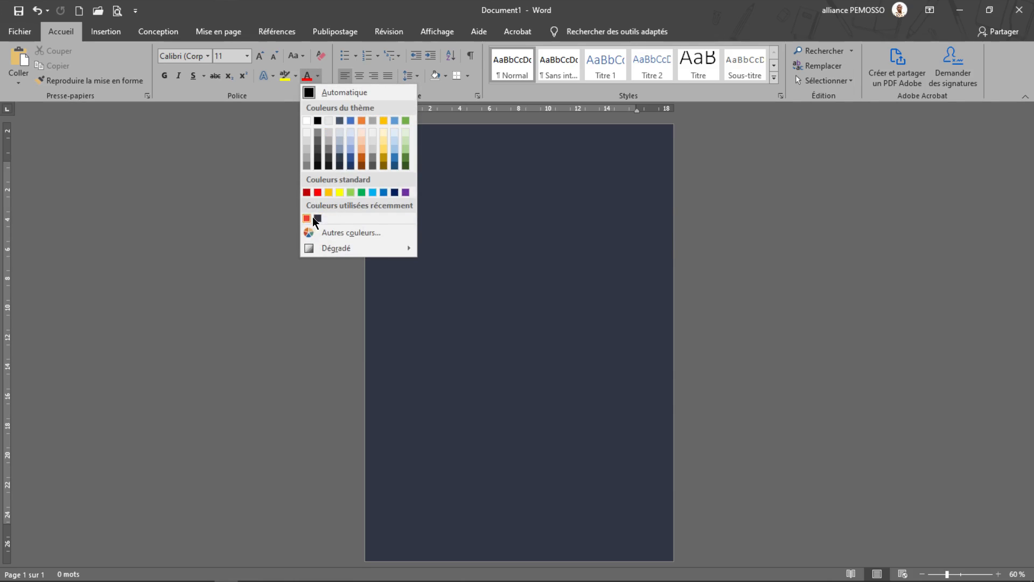
click(585, 254)
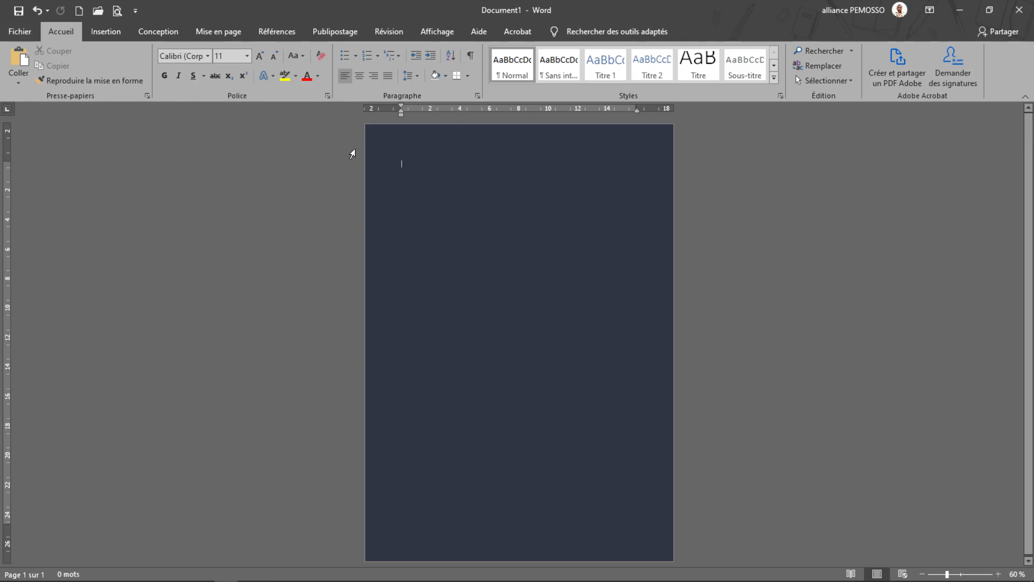
Step: Switch to PowerPoint to review the colour palette and social media icons, and return to the Word document
key(alt+Tab)
key(alt+Tab)
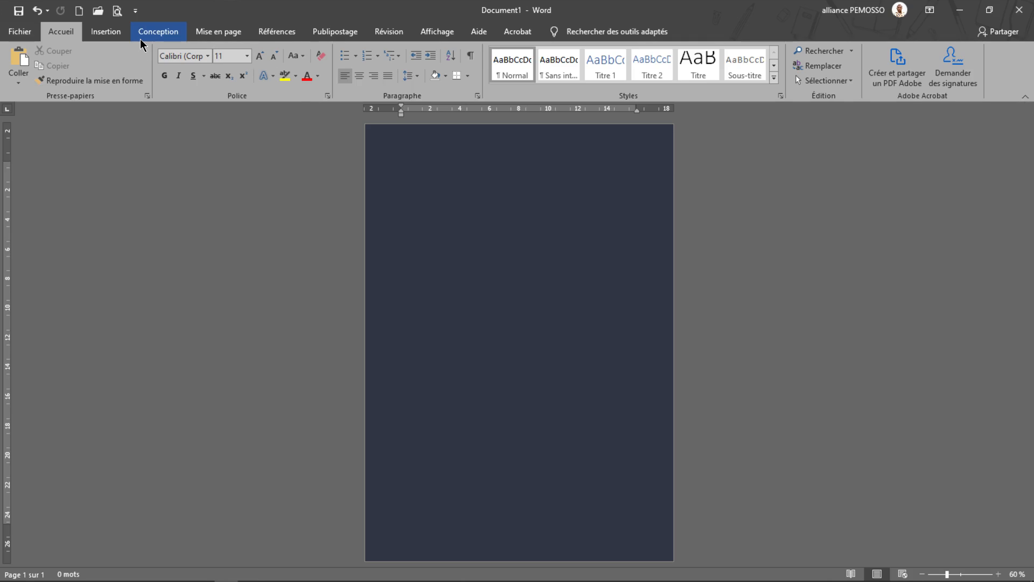
key(alt+Tab)
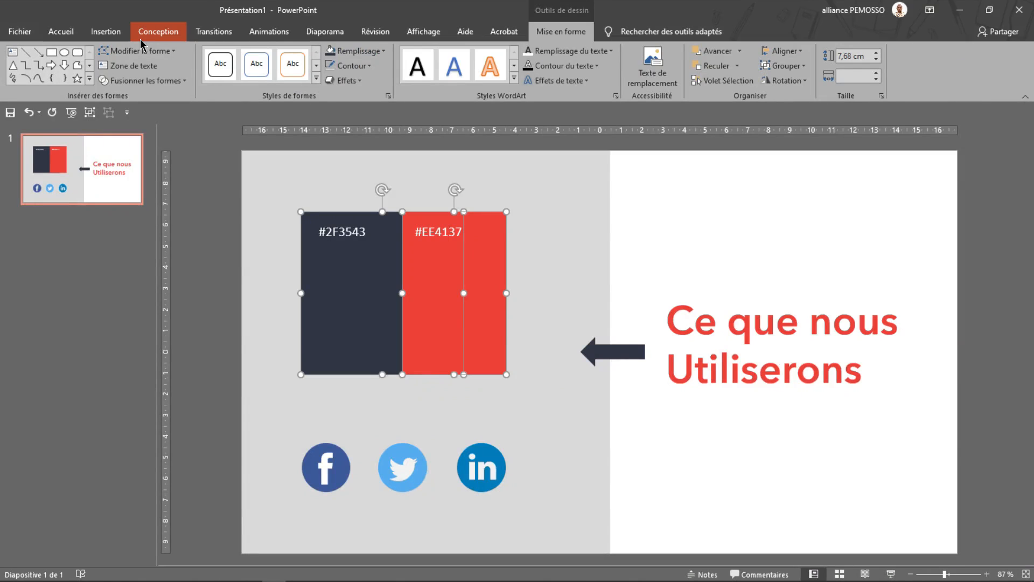
key(alt+Tab)
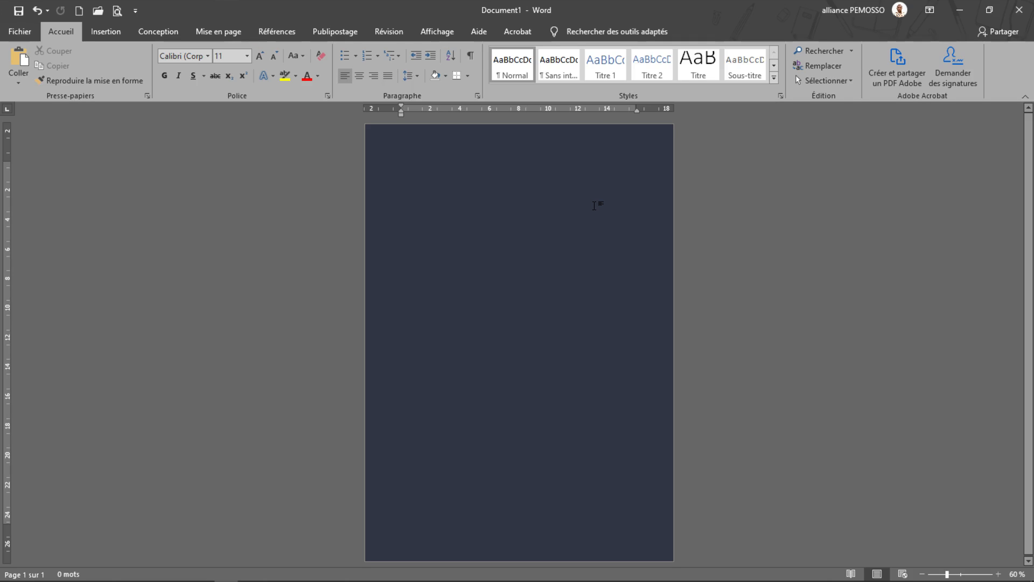
Step: Insert the picture "Tour nambemba.jpg" from the Rapport de stage\Assets folder on this device
click(105, 31)
click(141, 67)
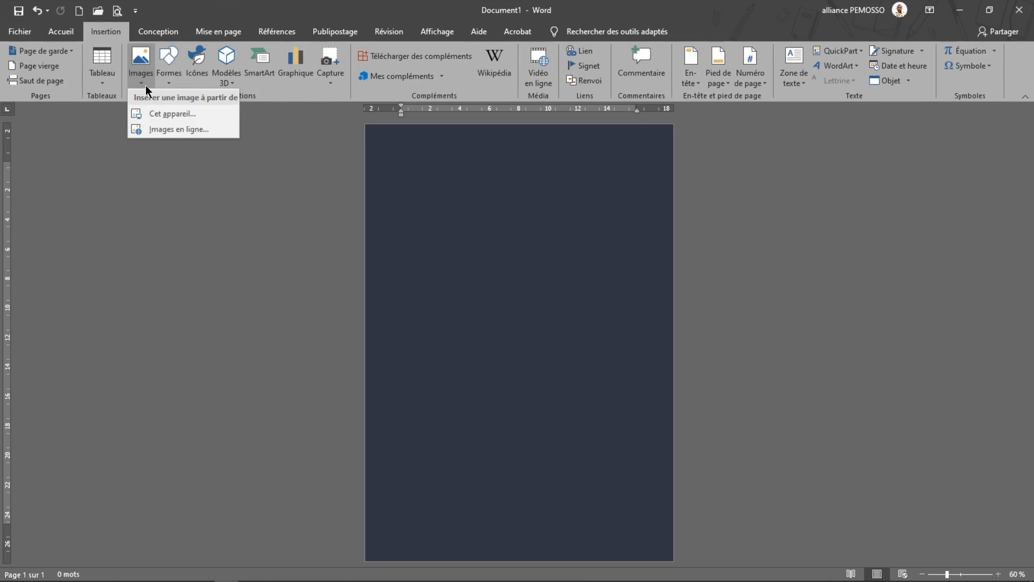
click(158, 112)
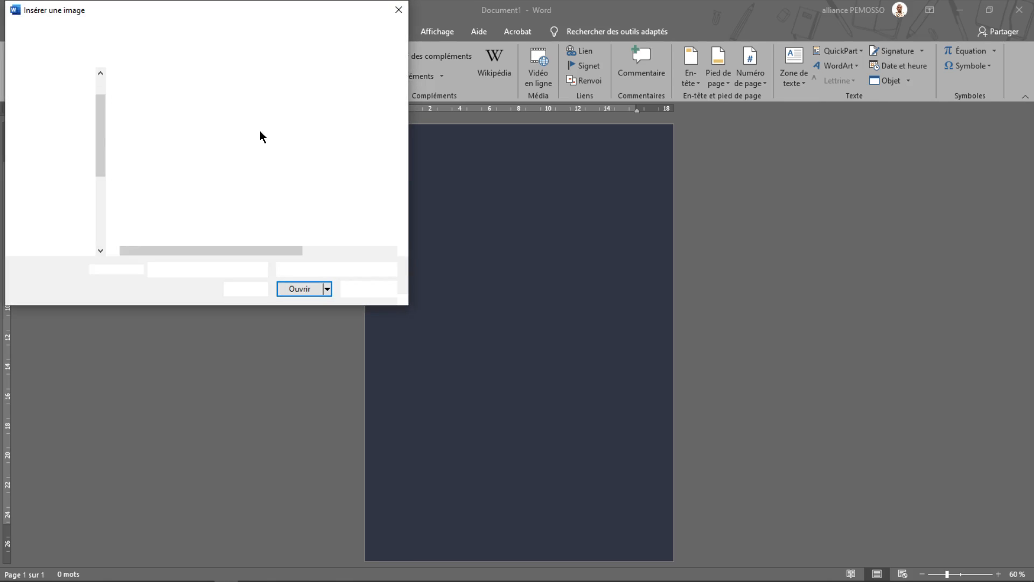
click(203, 33)
key(ctrl+v)
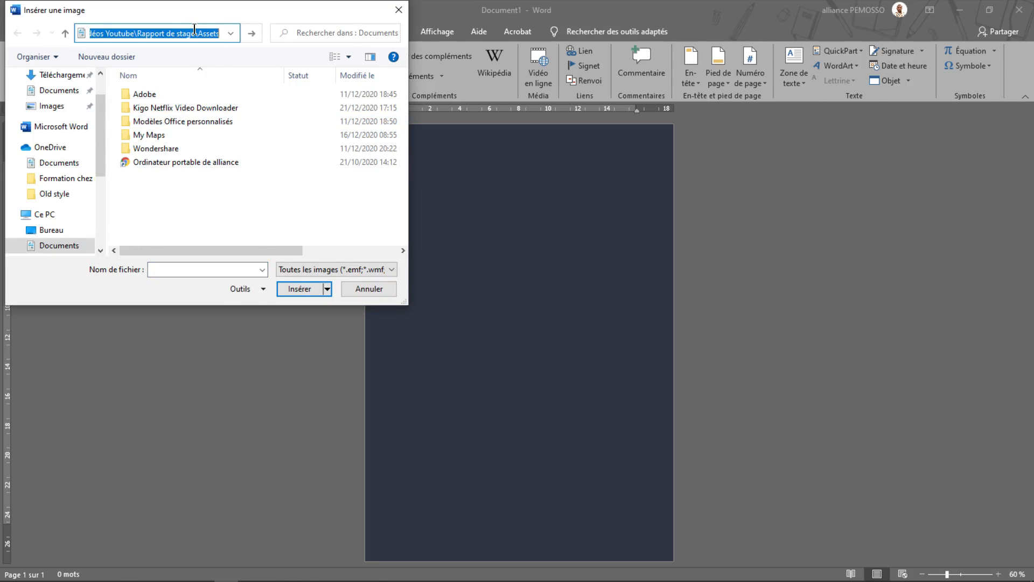
key(Return)
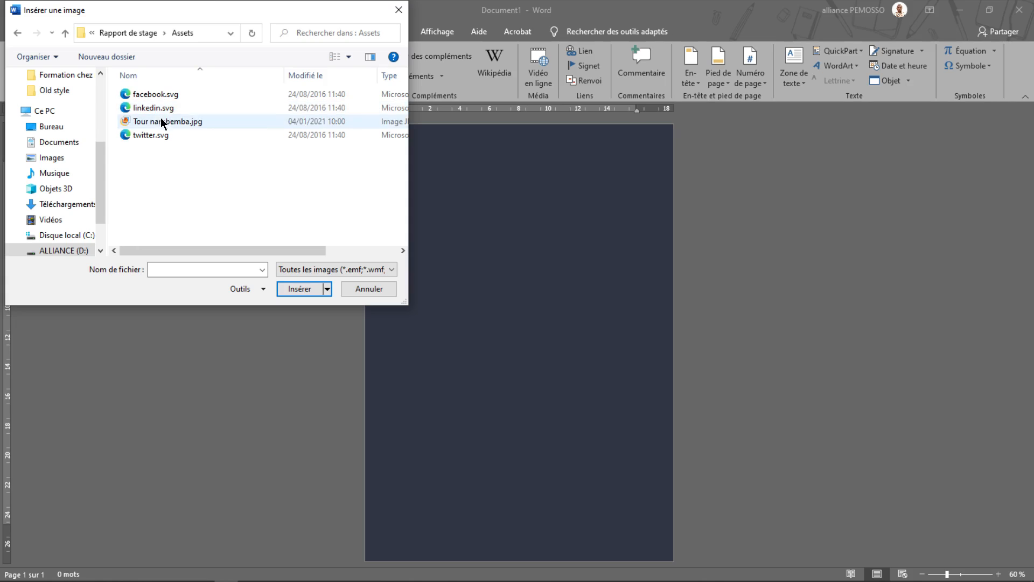
click(138, 122)
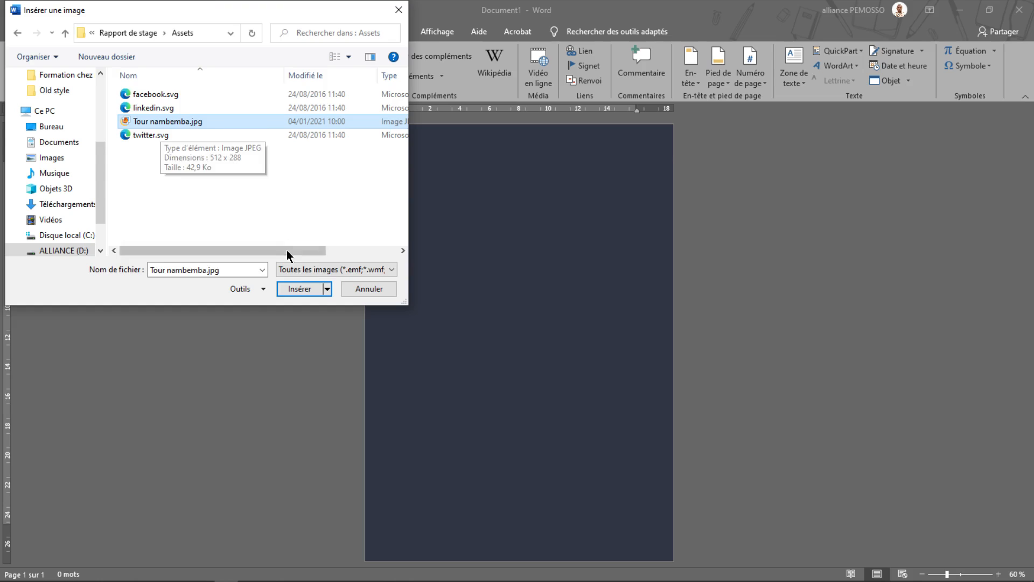
click(309, 289)
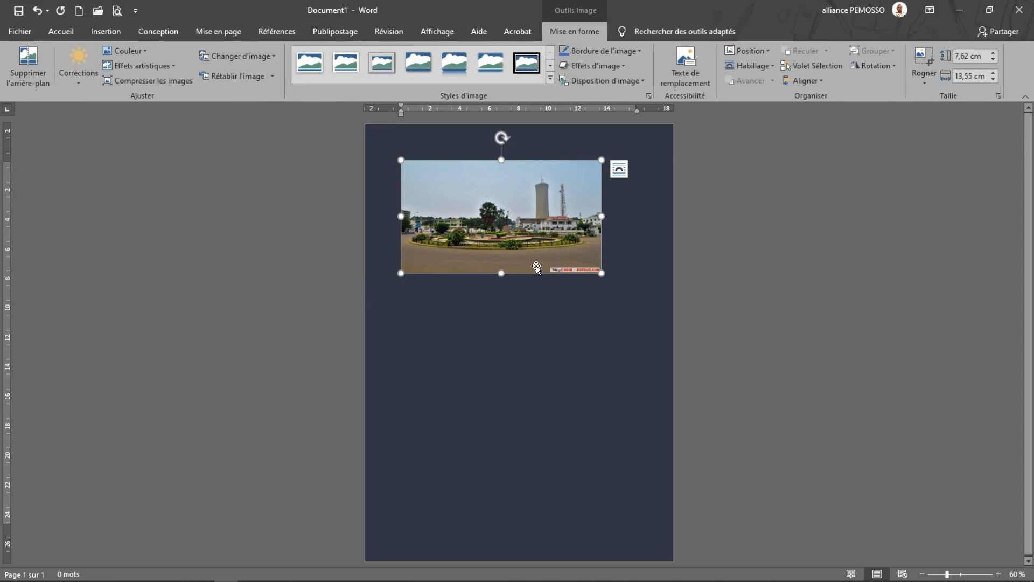
Step: Set the tower picture's text wrapping to in front of text and move it slightly down the page
drag(551, 264, 531, 290)
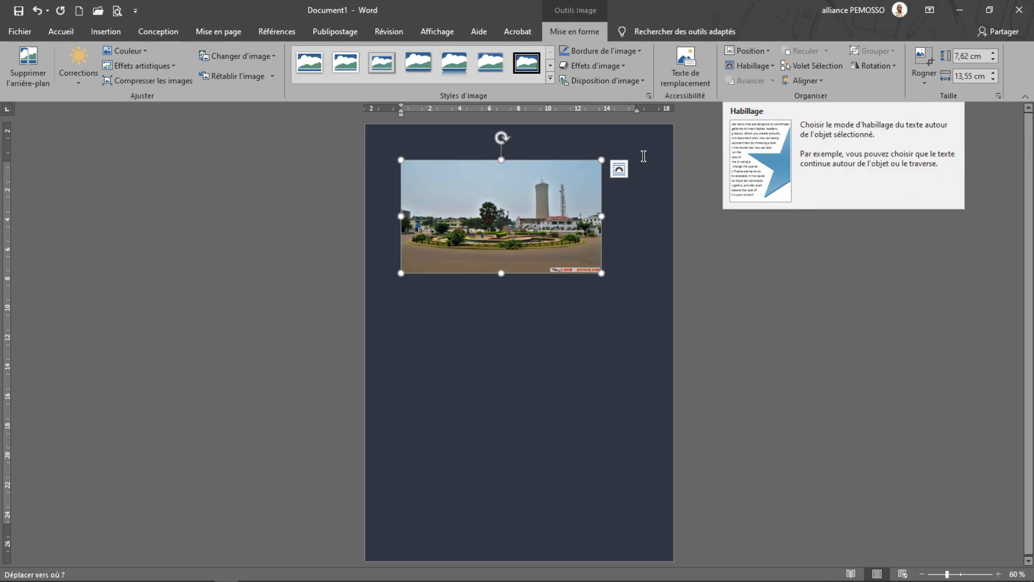
click(620, 170)
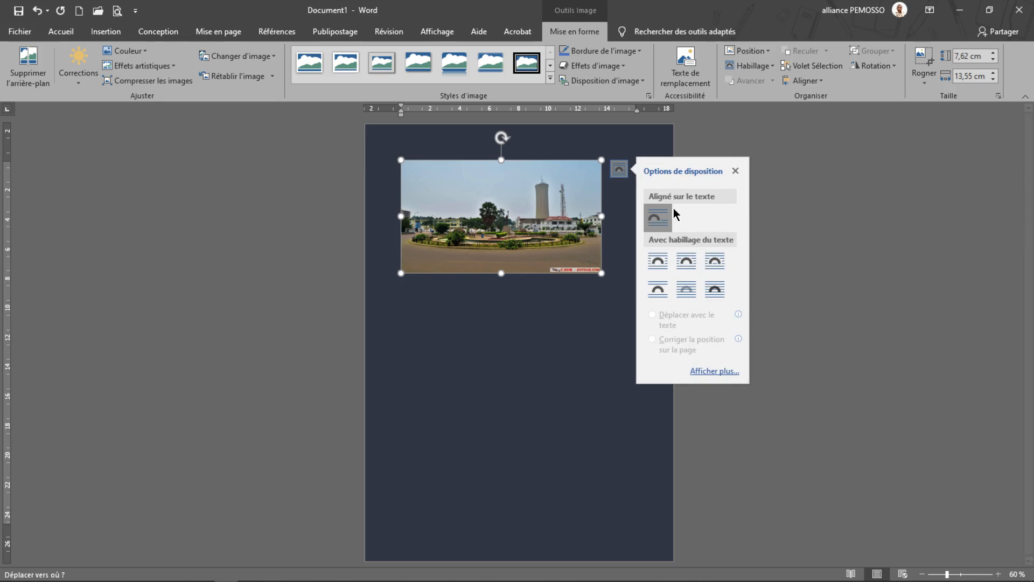
click(714, 293)
drag(532, 219, 521, 239)
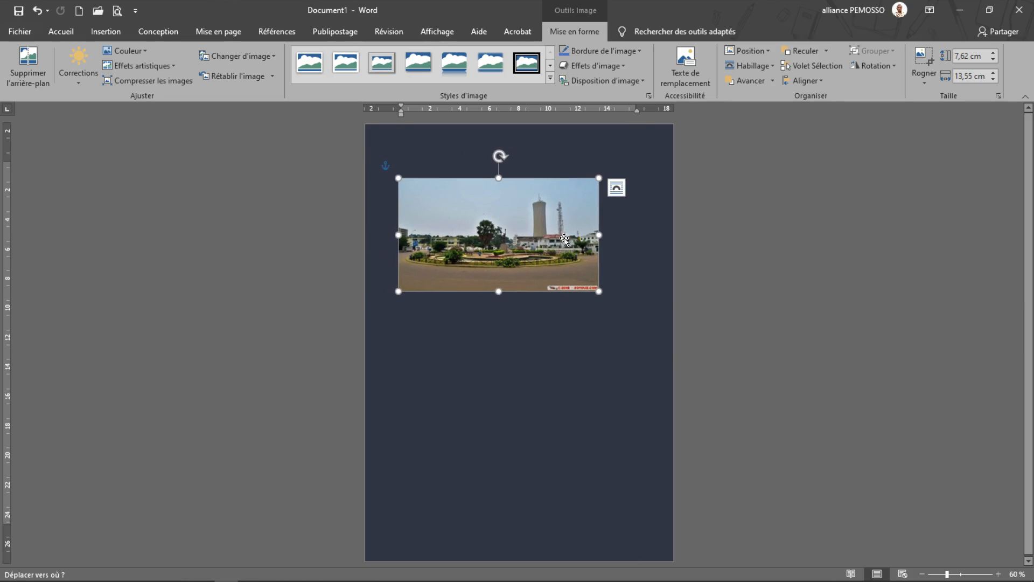
Step: Crop the tower picture to about 5.17 cm high, removing a strip of sky and the road in the foreground
click(923, 56)
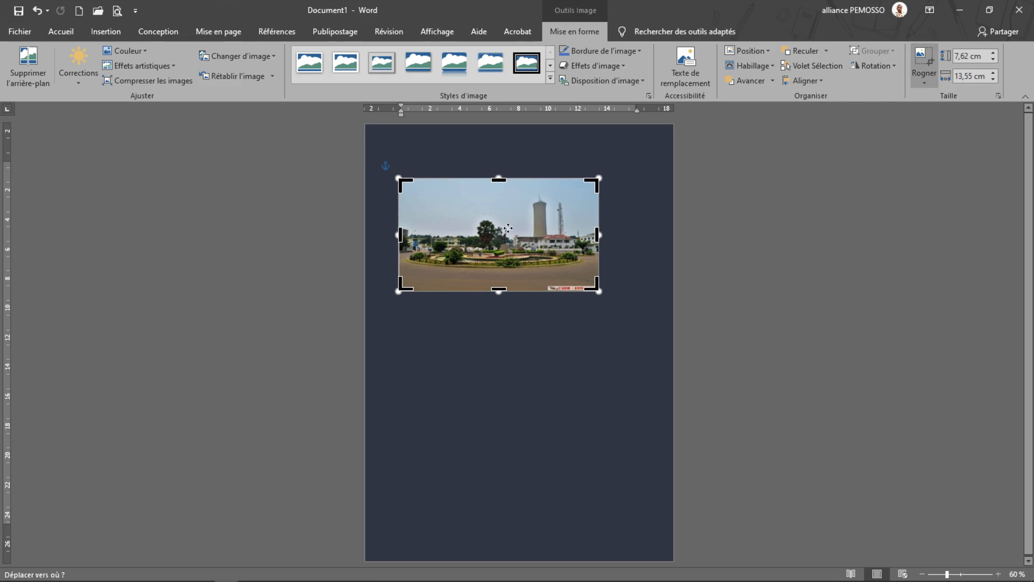
drag(499, 289, 528, 259)
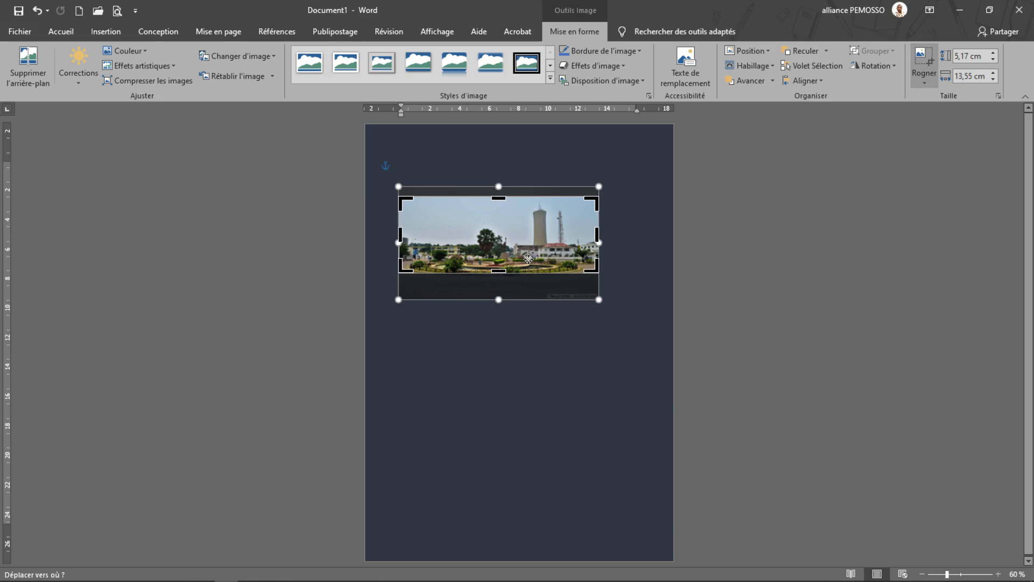
key(Escape)
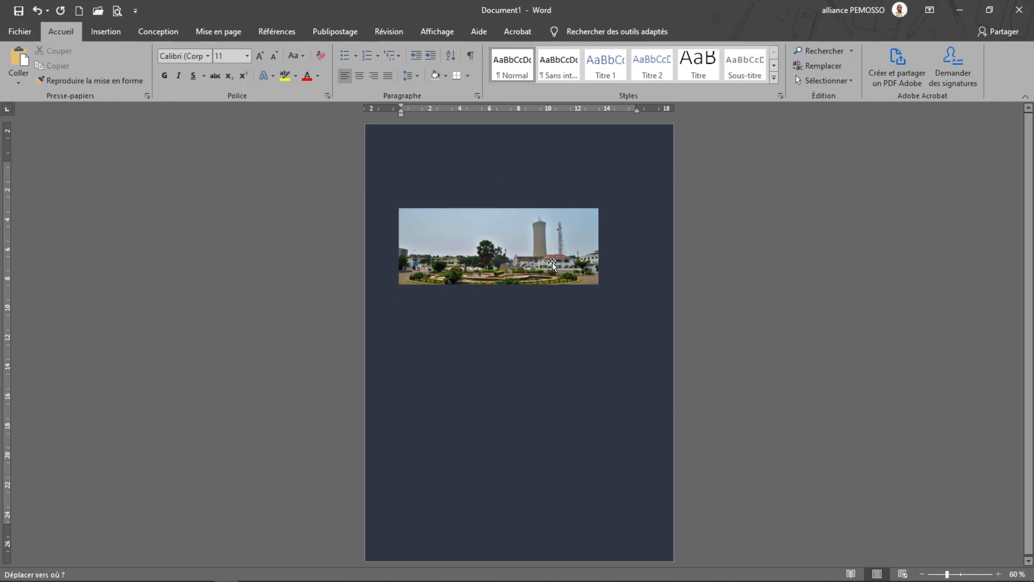
Step: Enlarge the cropped picture to about 28.59 × 10.9 cm and position it across the full page width, above the page centre
drag(552, 264, 672, 370)
drag(601, 326, 545, 302)
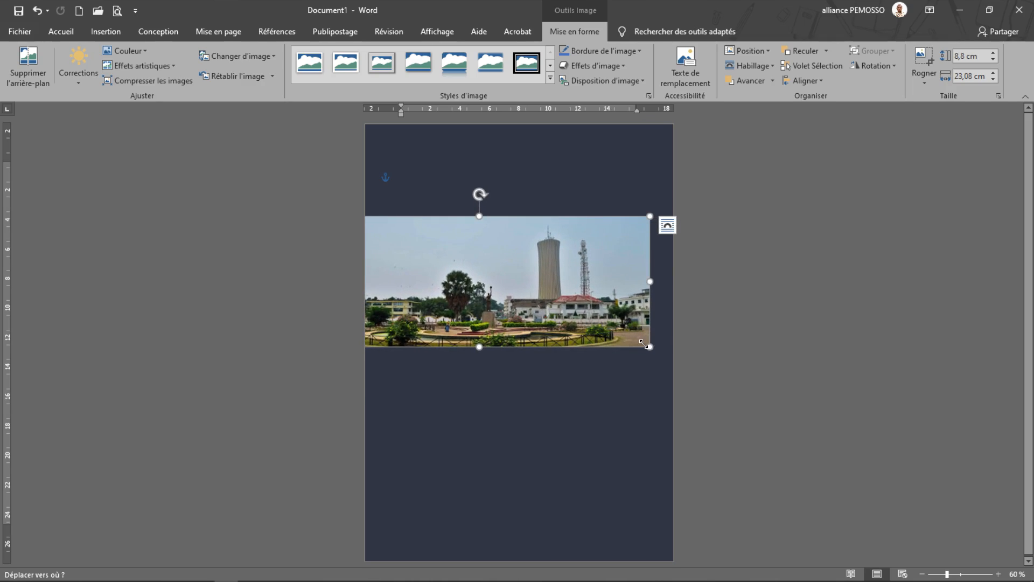
drag(650, 347, 704, 374)
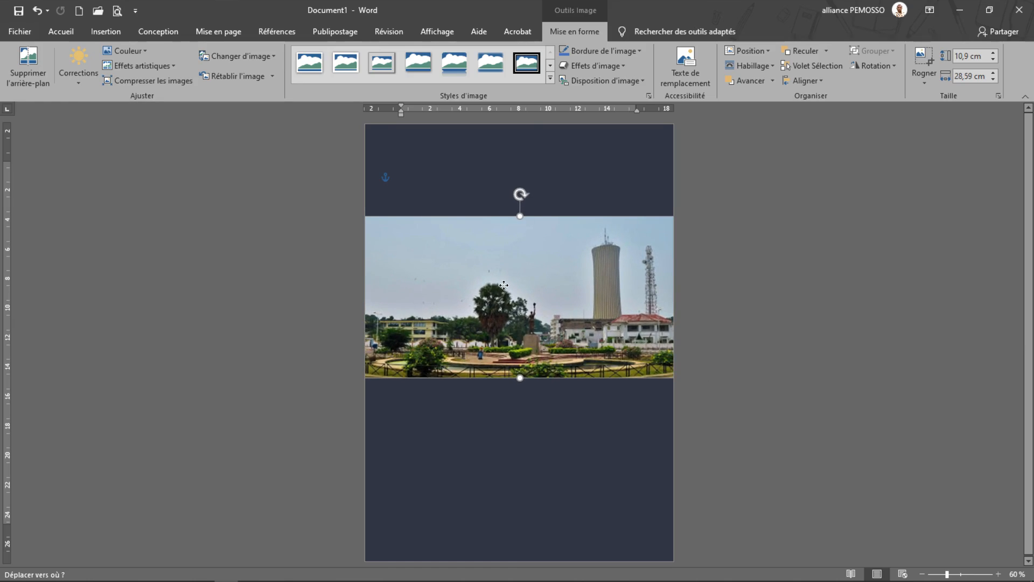
drag(496, 288, 500, 289)
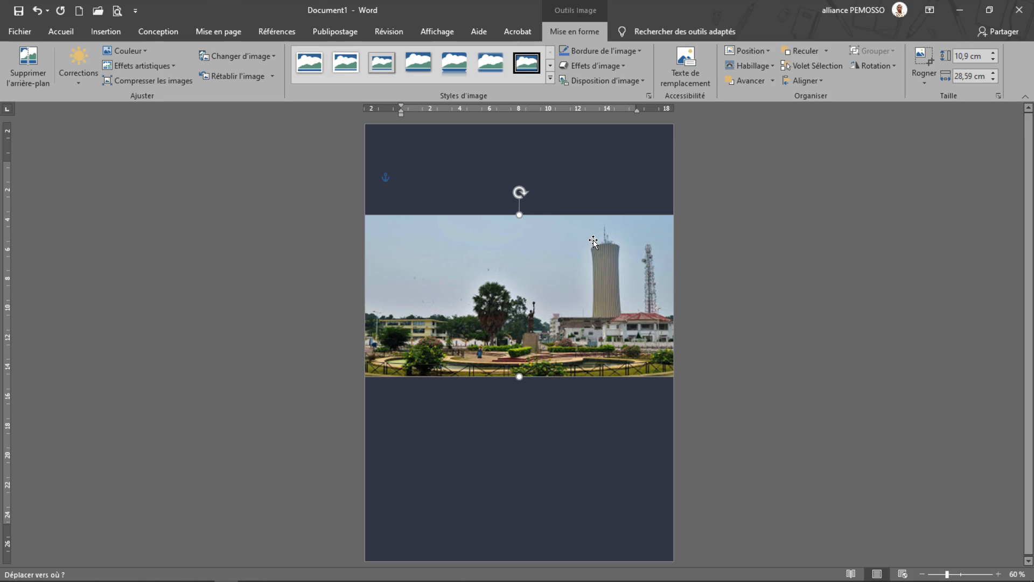
Step: Shift the tower picture slightly up and left on the page, and recolour it in red
mouse_move(541, 286)
mouse_down()
mouse_move(522, 286)
mouse_move(530, 291)
mouse_move(524, 276)
mouse_up()
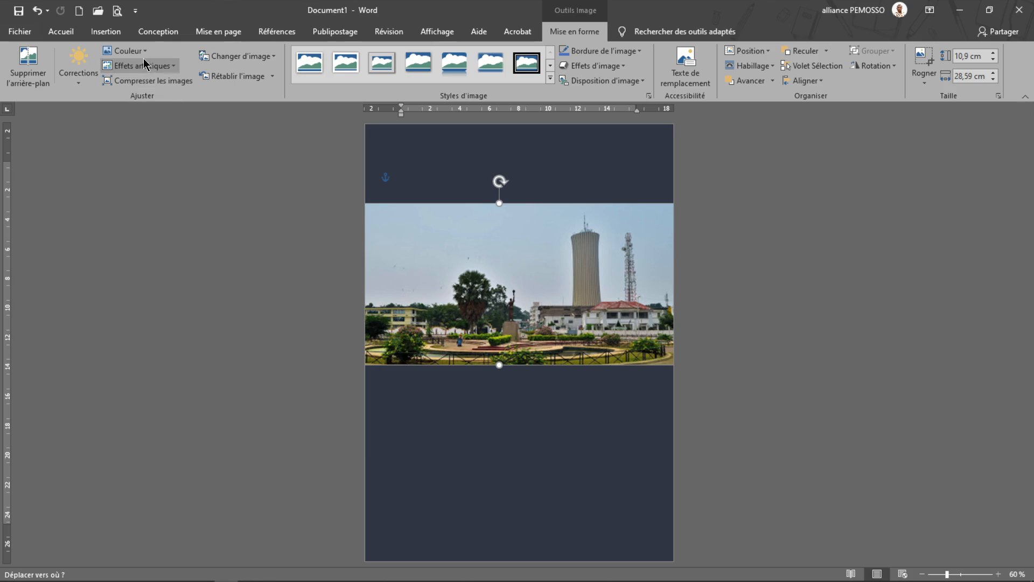
click(127, 51)
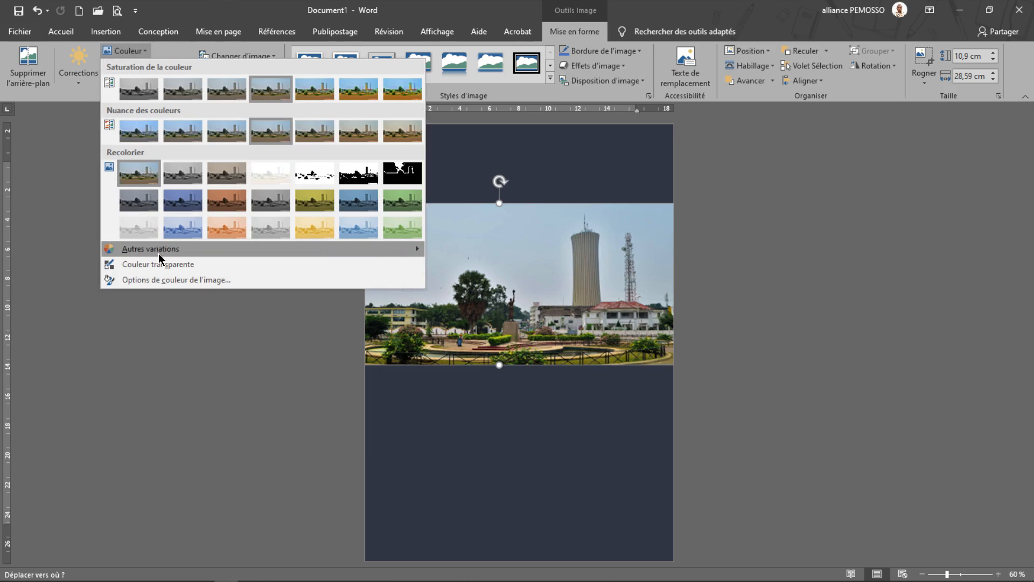
mouse_move(145, 248)
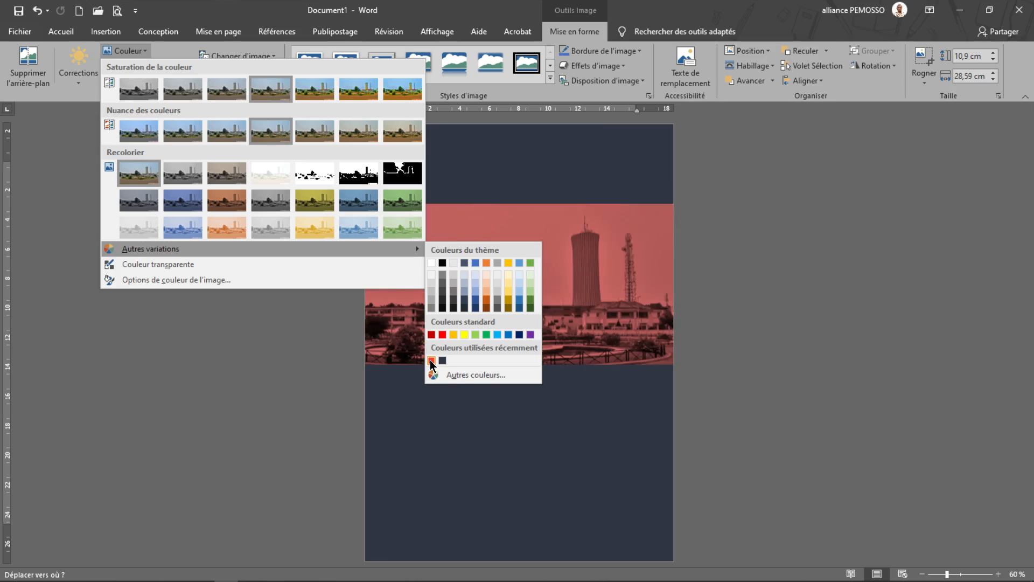
click(442, 334)
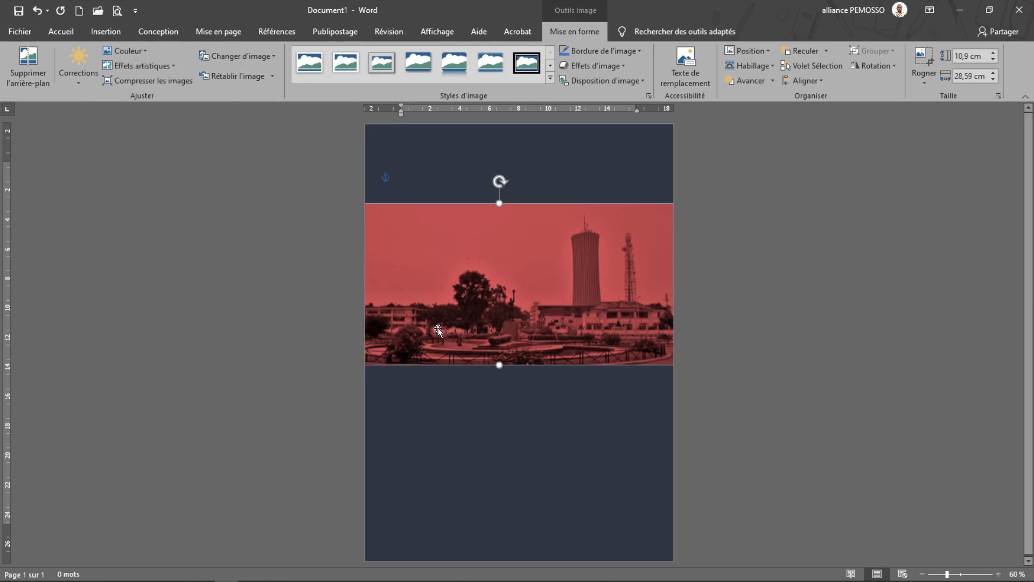
Step: Increase the brightness and contrast of the red tower picture with a correction preset
click(77, 87)
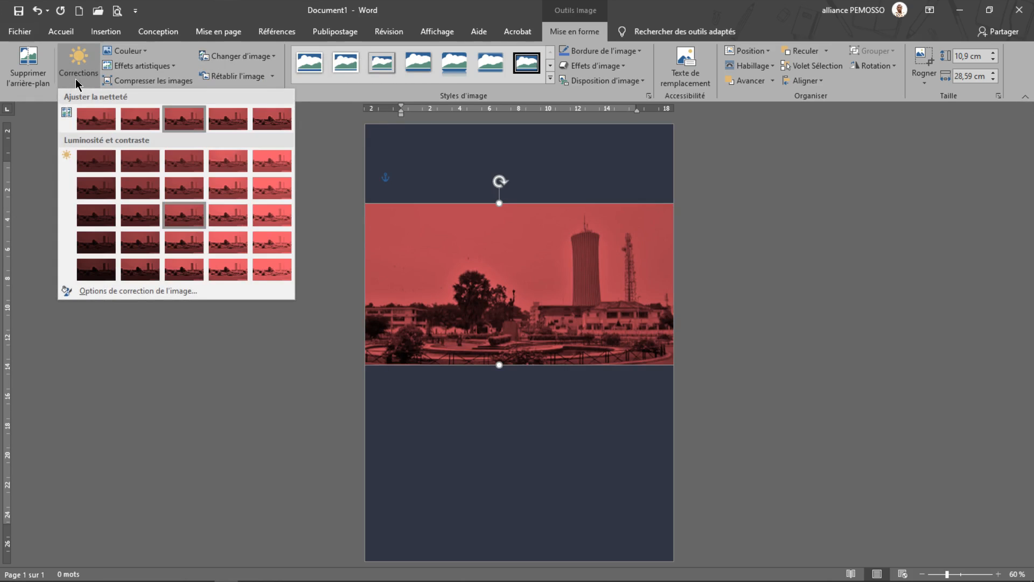
click(236, 266)
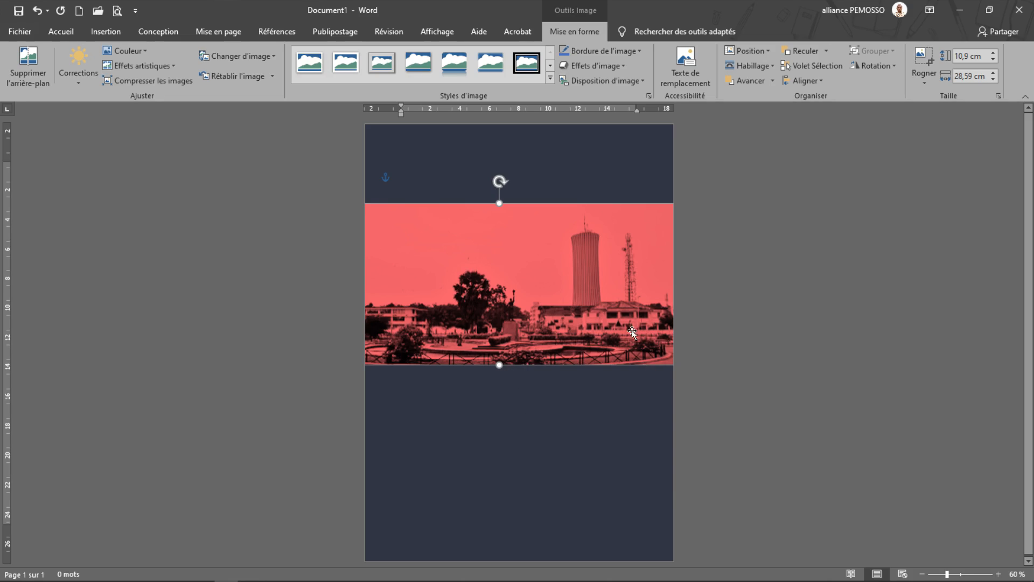
click(61, 31)
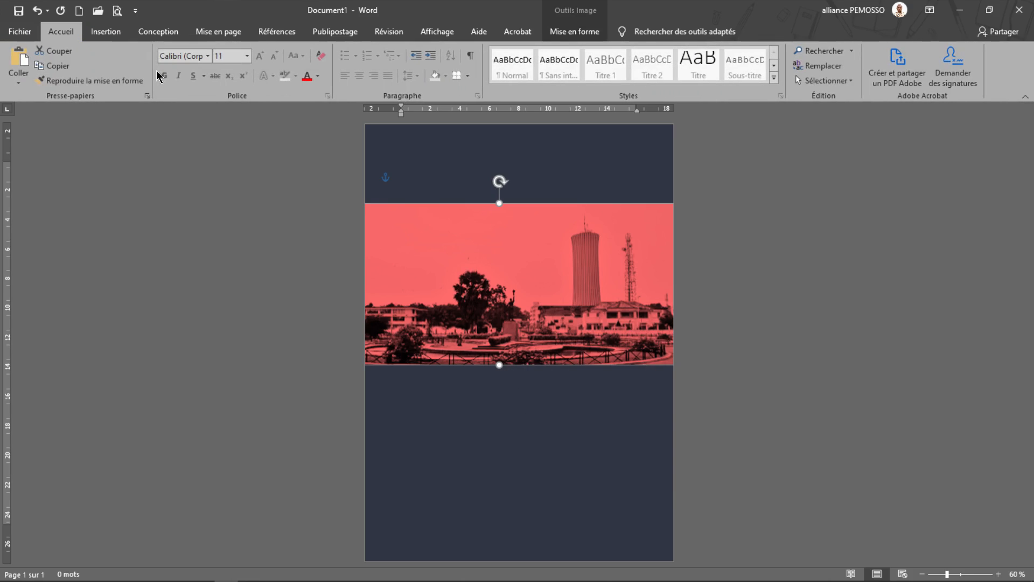
Step: Draw an isosceles triangle about 10.38 cm wide and 2.8 cm high over the right half of the picture's lower edge
click(107, 32)
click(168, 65)
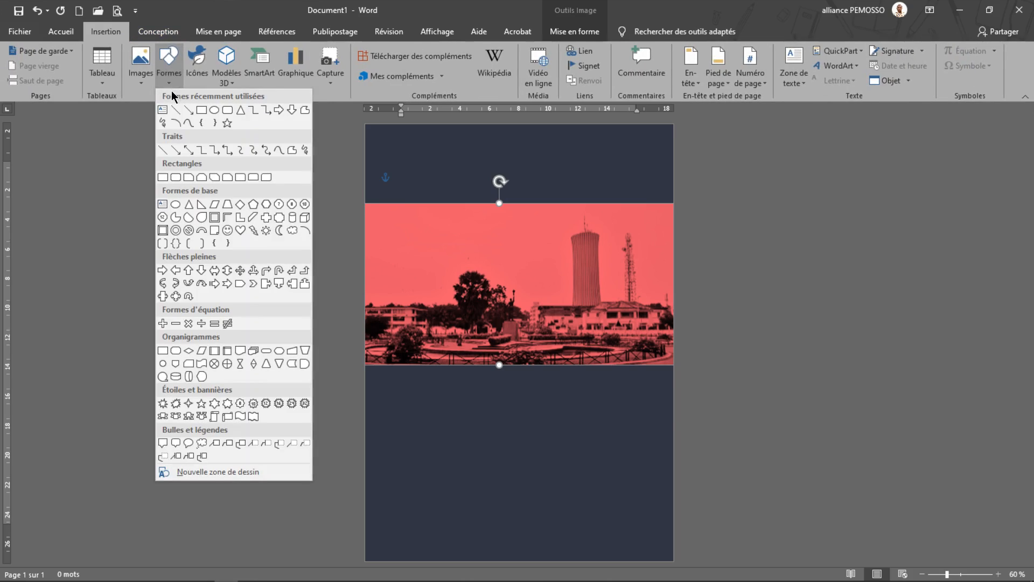
click(240, 110)
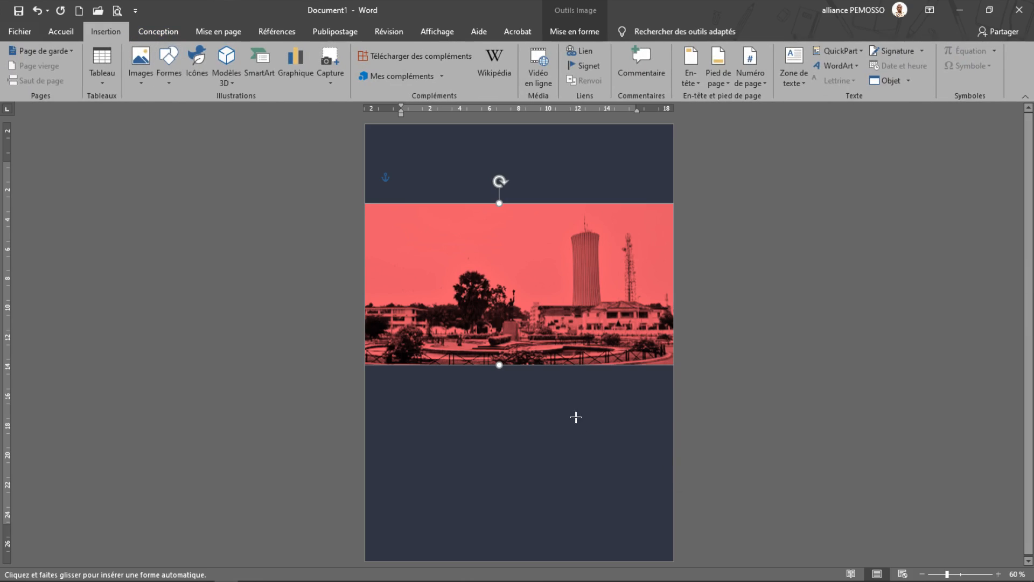
mouse_move(531, 395)
mouse_down()
mouse_move(657, 345)
mouse_move(683, 353)
mouse_up()
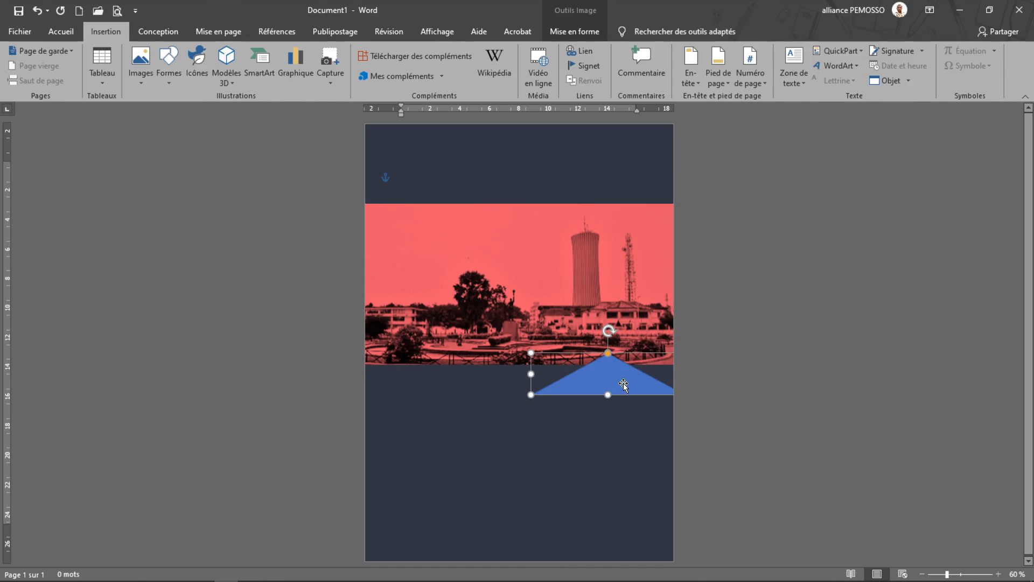
drag(623, 382, 602, 361)
Step: Fill the triangle with the page's dark background colour and remove its outline
click(363, 49)
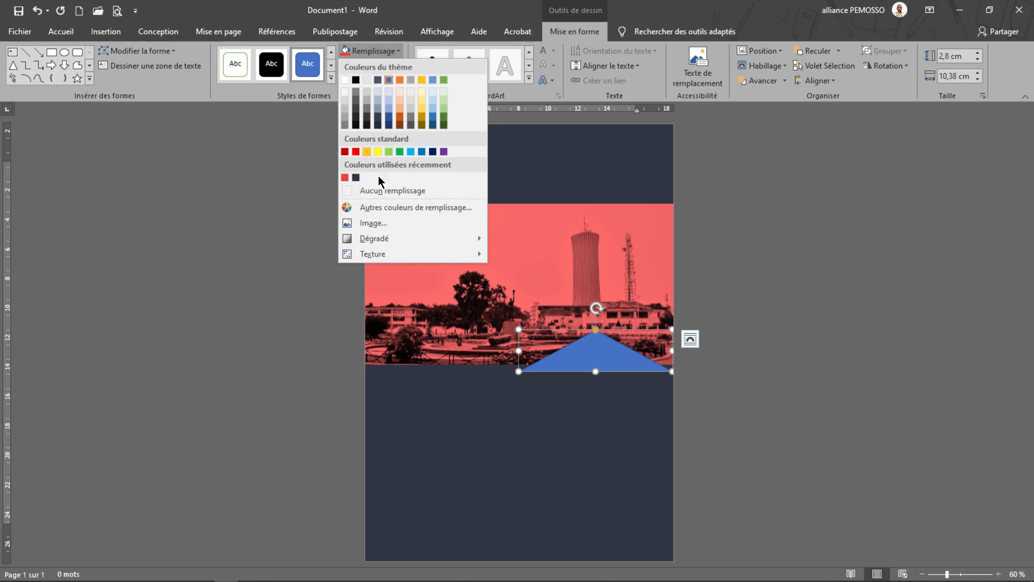
click(357, 174)
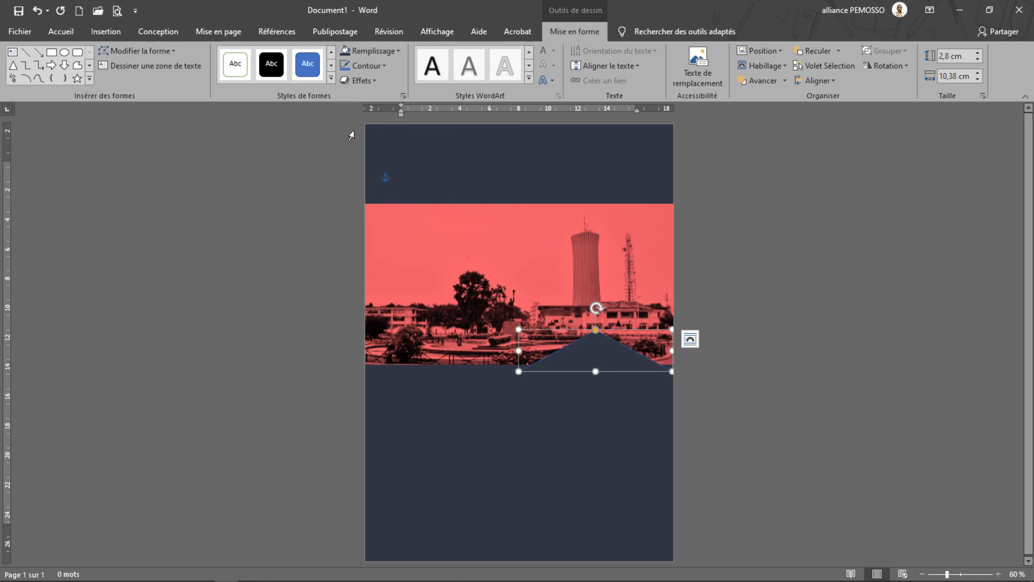
click(364, 65)
click(377, 208)
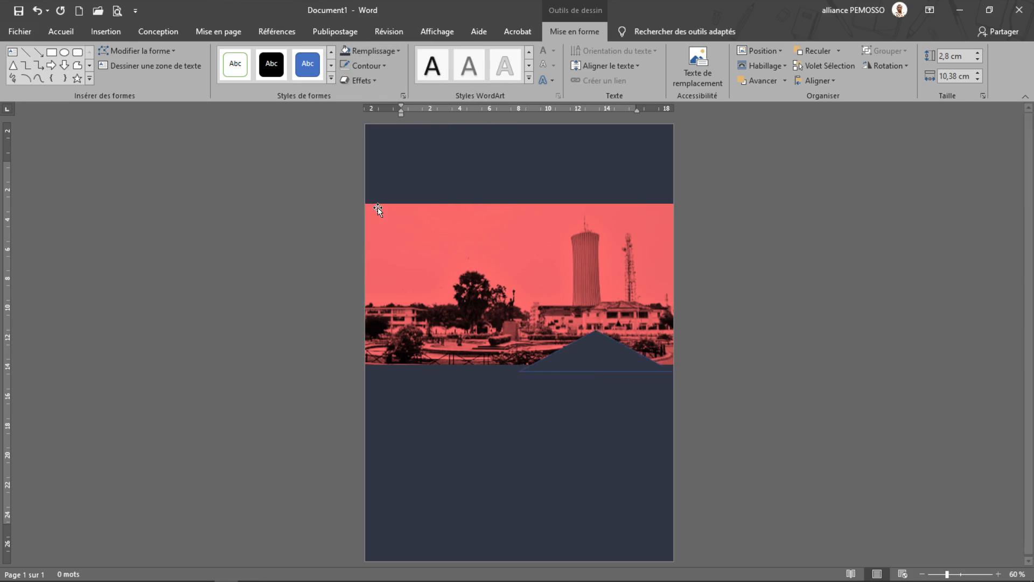
click(601, 458)
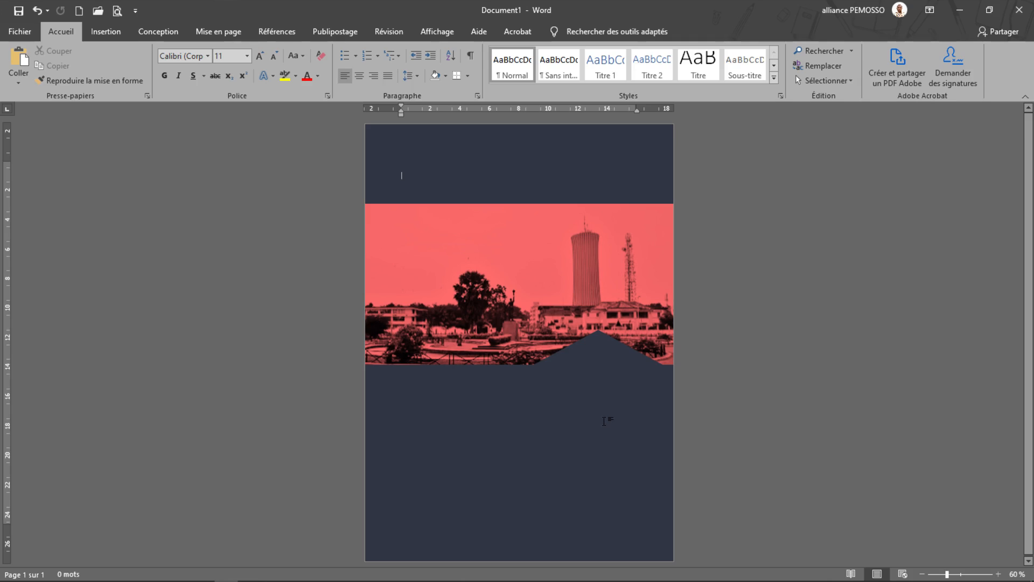
Step: Reduce the triangle's height to about 2.15 cm and move it left along the picture's lower edge
drag(627, 367, 591, 363)
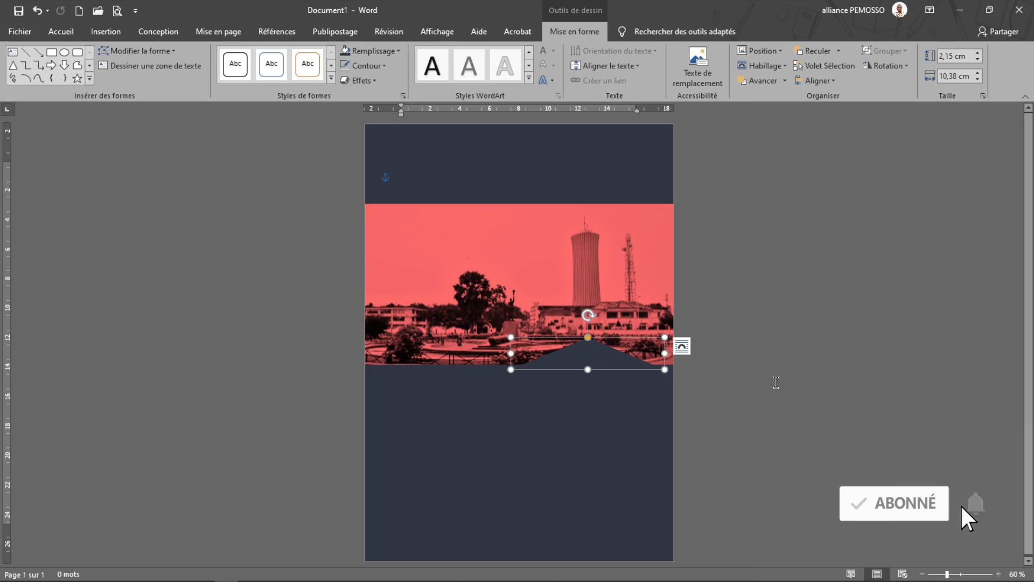
drag(589, 355, 576, 353)
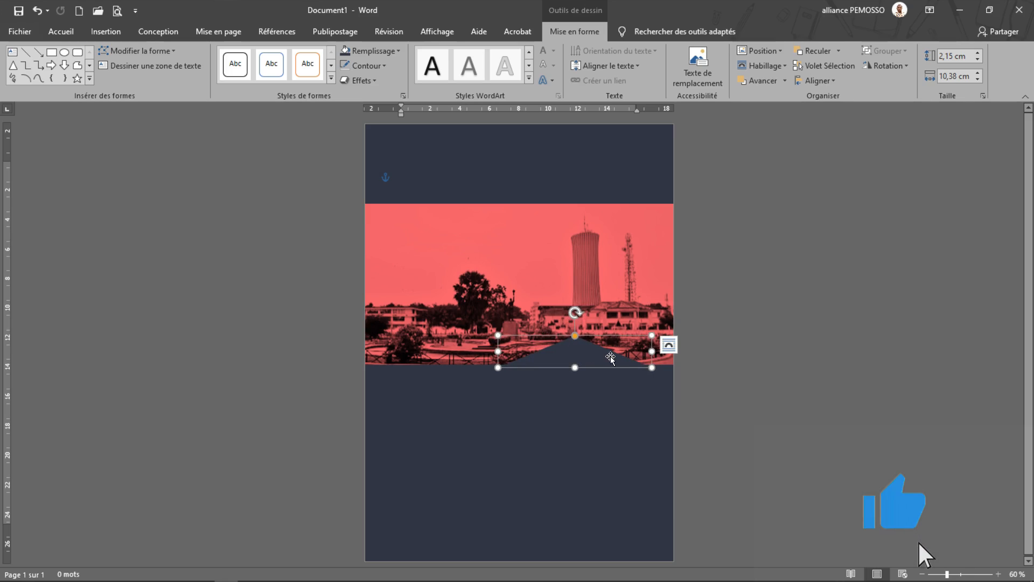
click(574, 369)
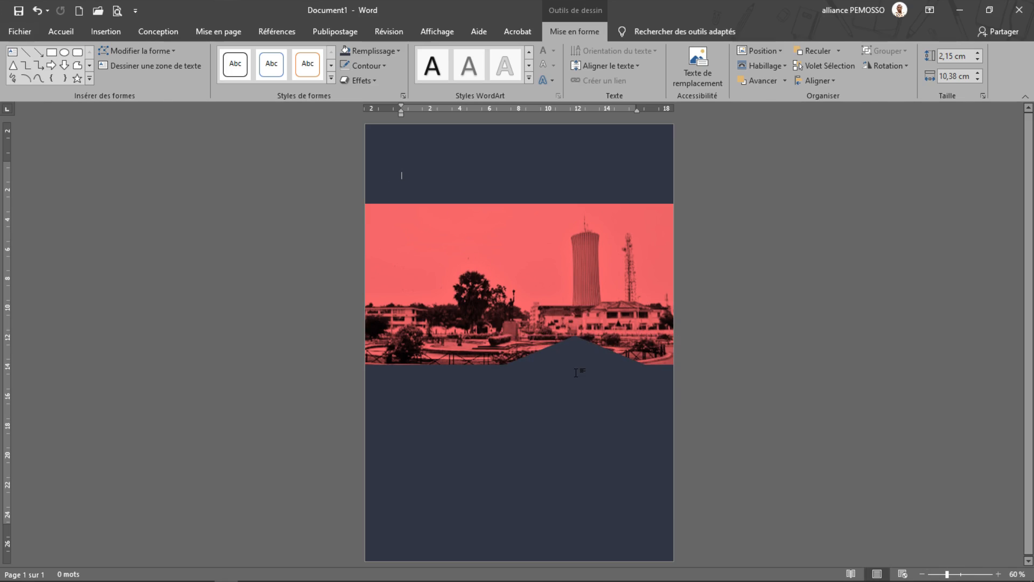
Step: Draw an open freeform line about 21.63 × 1.97 cm across the page, following the picture's lower edge and the triangle's peak
click(107, 31)
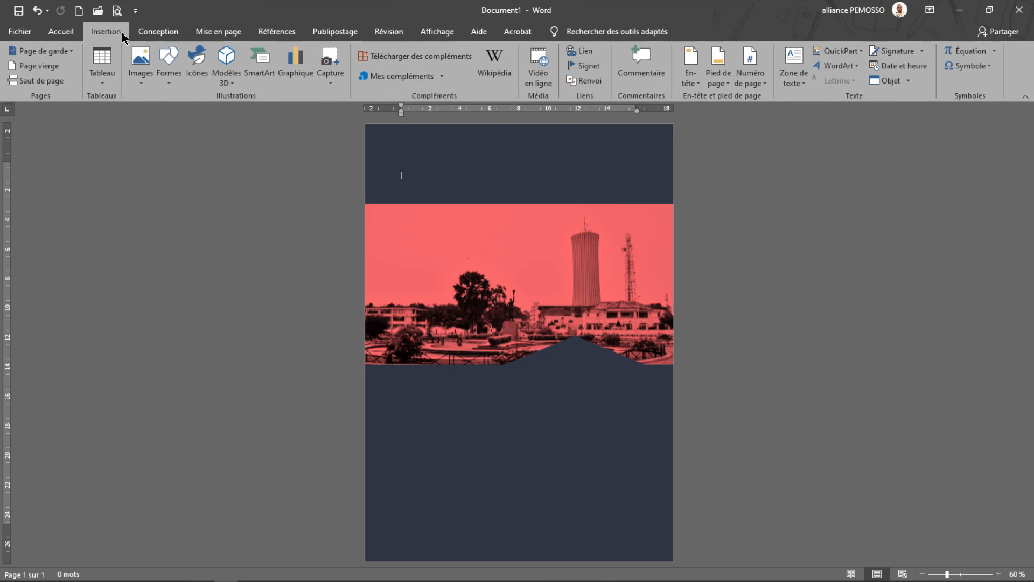
click(171, 83)
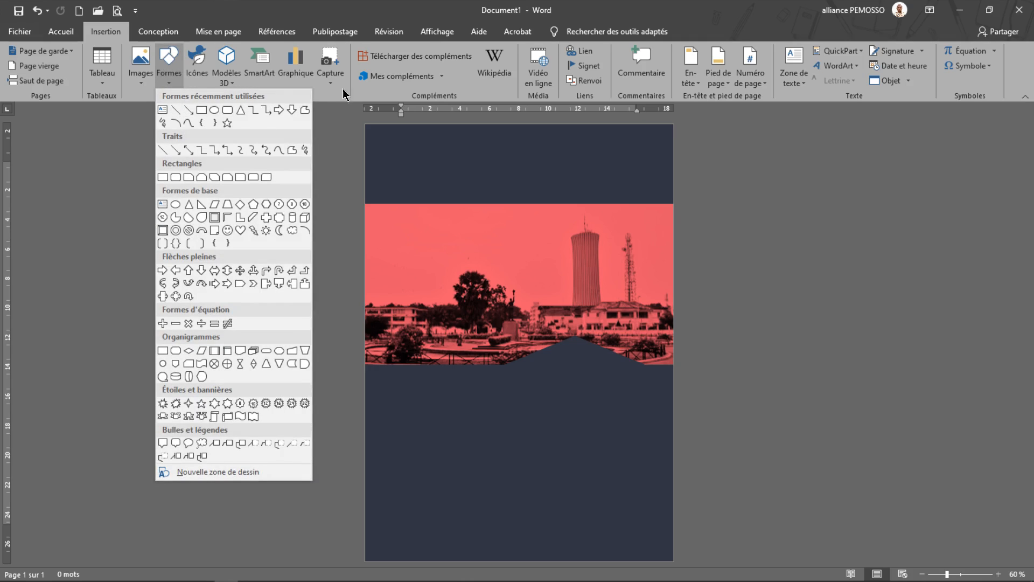
click(284, 95)
click(169, 73)
click(303, 111)
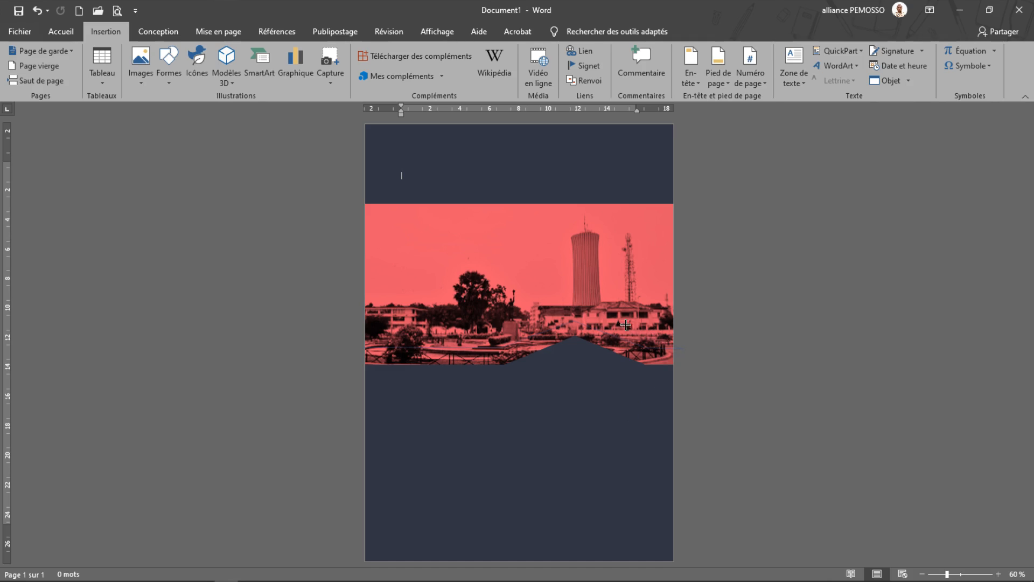
key(Escape)
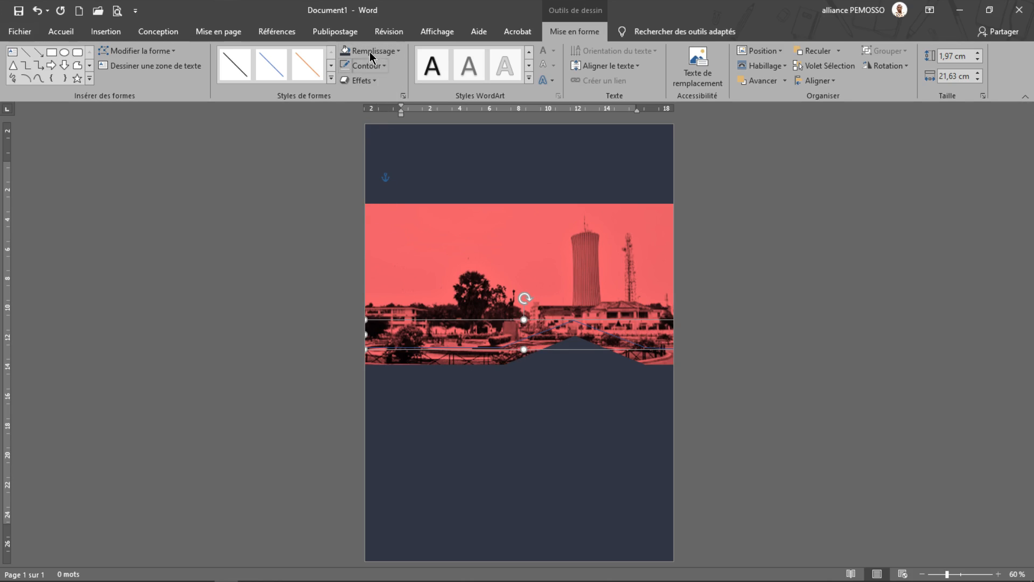
Step: Give the freeform line no fill and a white outline
click(364, 67)
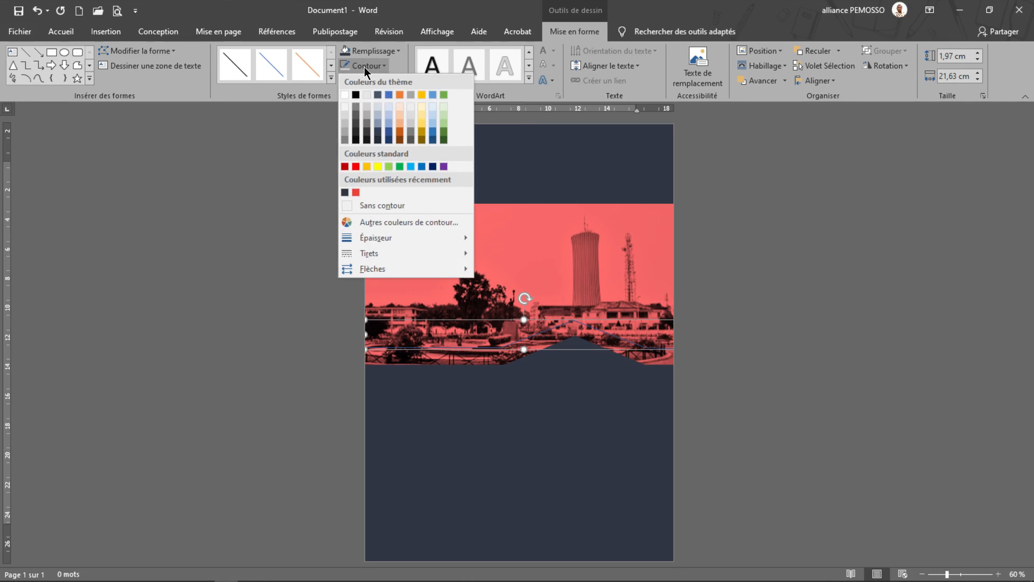
click(371, 51)
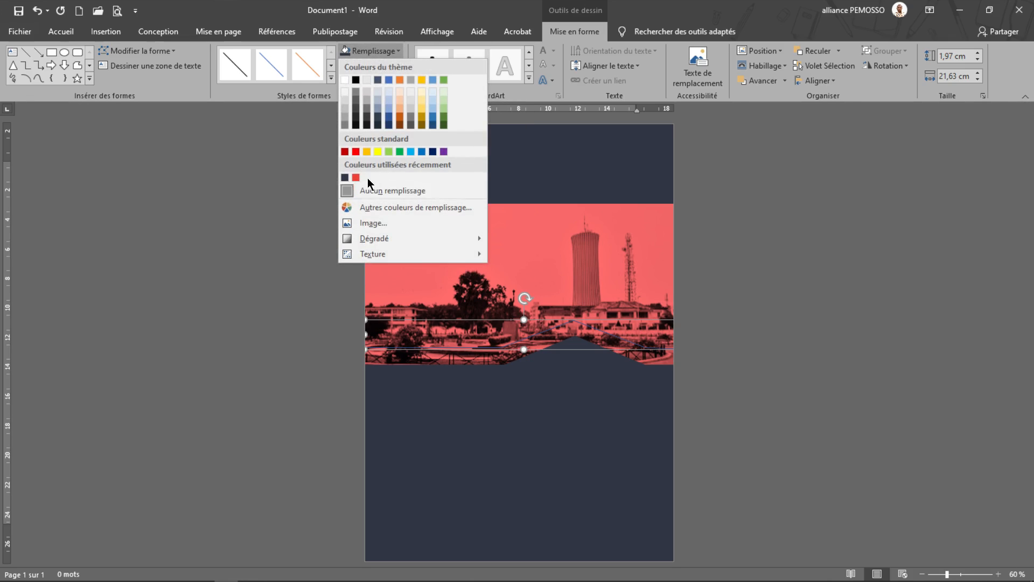
click(393, 190)
click(355, 51)
click(407, 15)
click(376, 66)
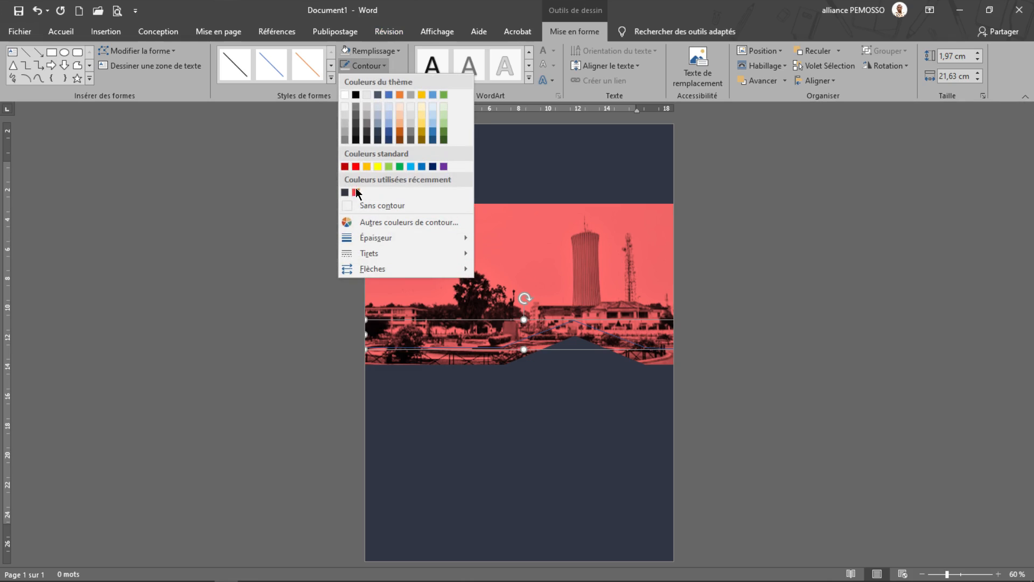
click(344, 95)
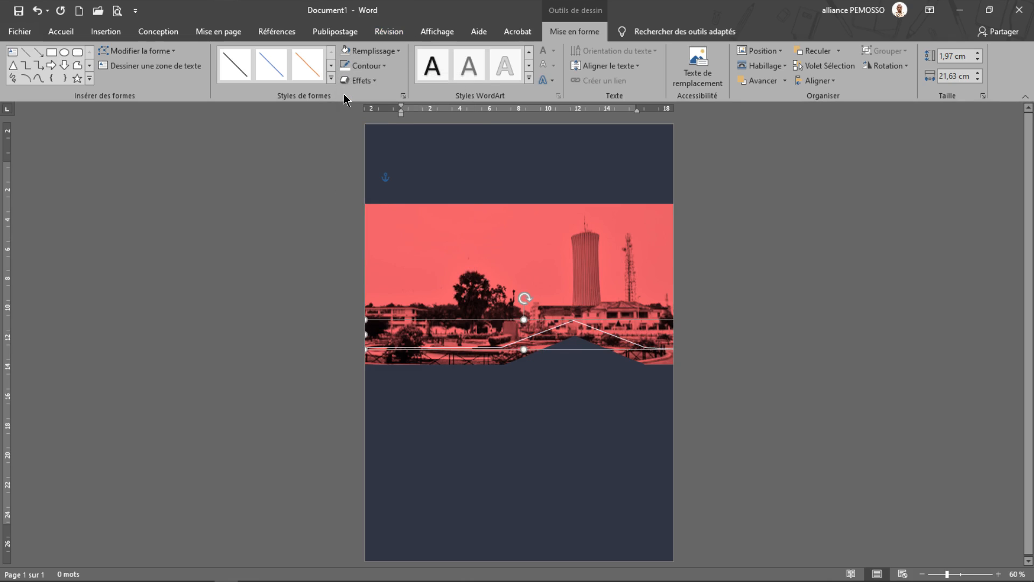
Step: Set the white freeform line's thickness to 6 pt and nudge it slightly down
click(370, 66)
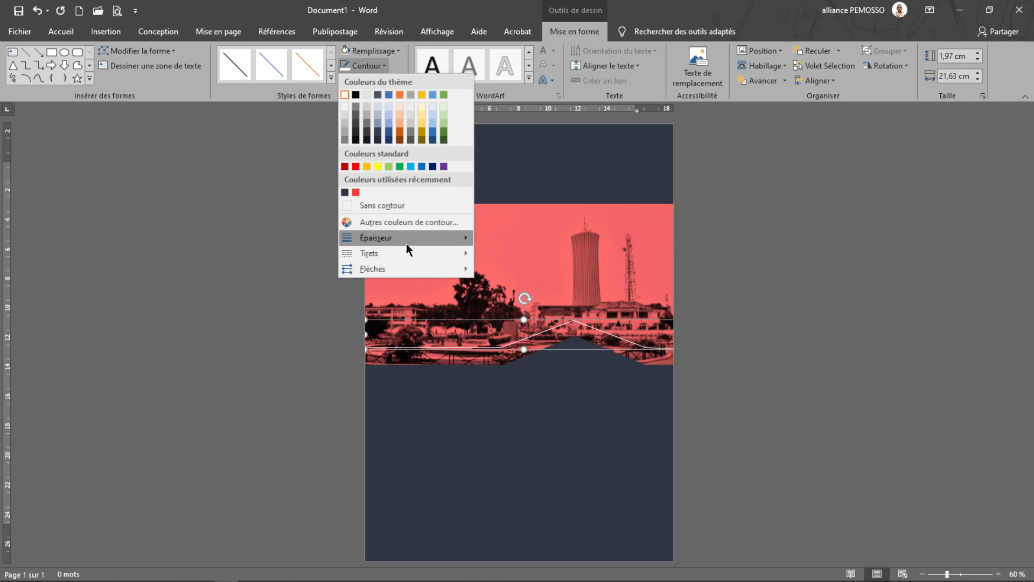
mouse_move(406, 243)
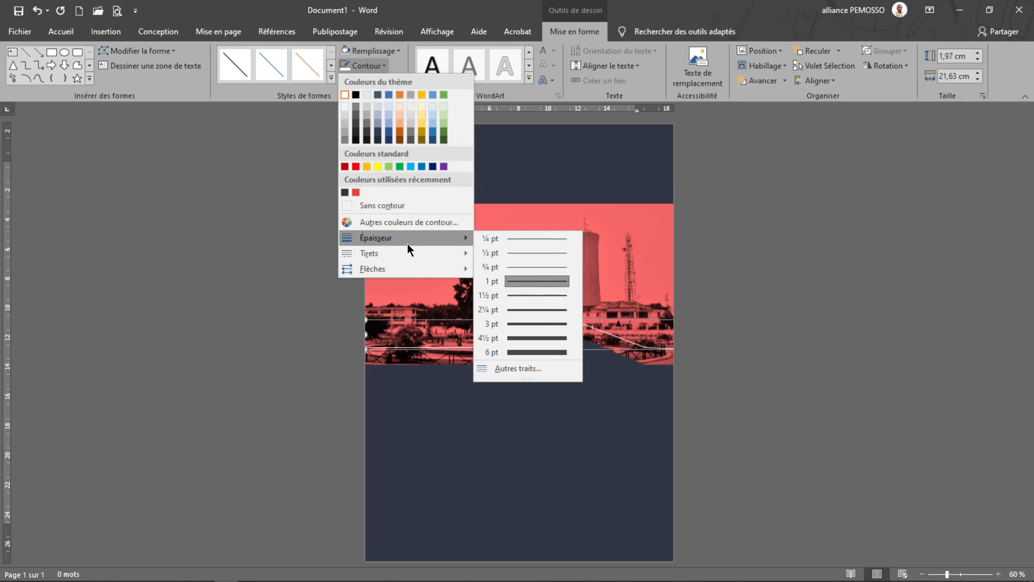
click(535, 351)
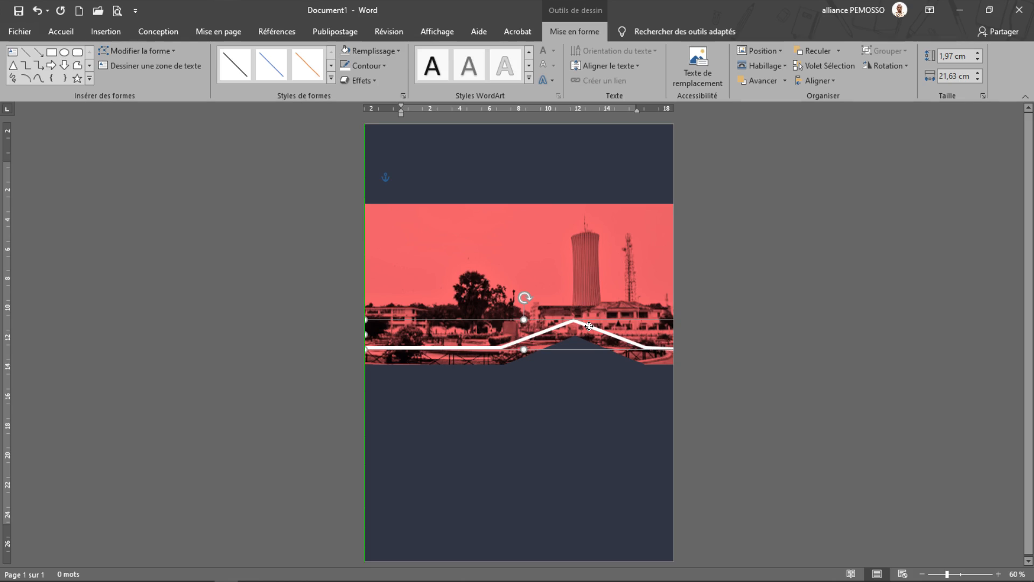
key(Down)
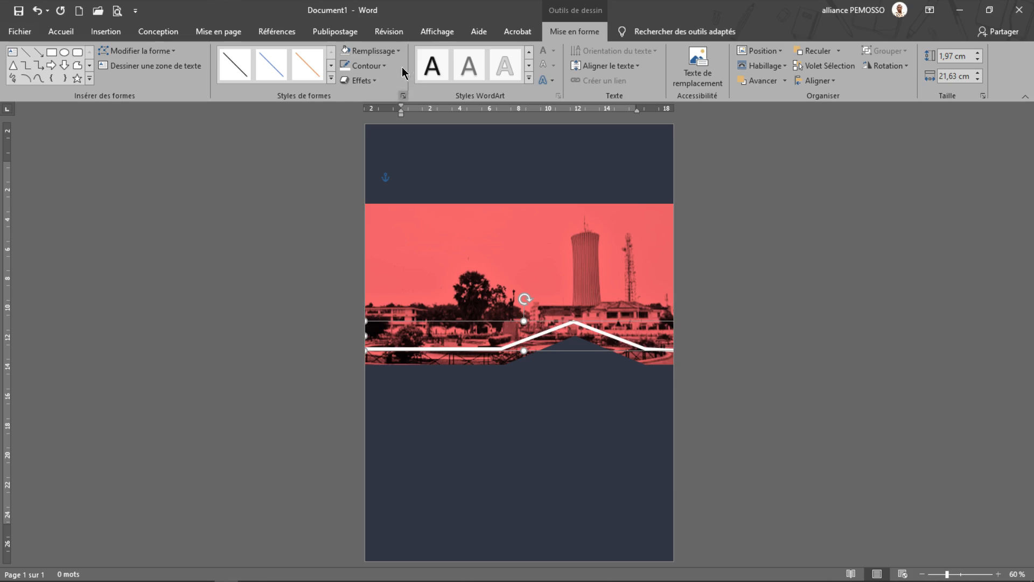
Step: Change the freeform line to a gradient line with three stops, placing the middle stop at 53%
click(402, 96)
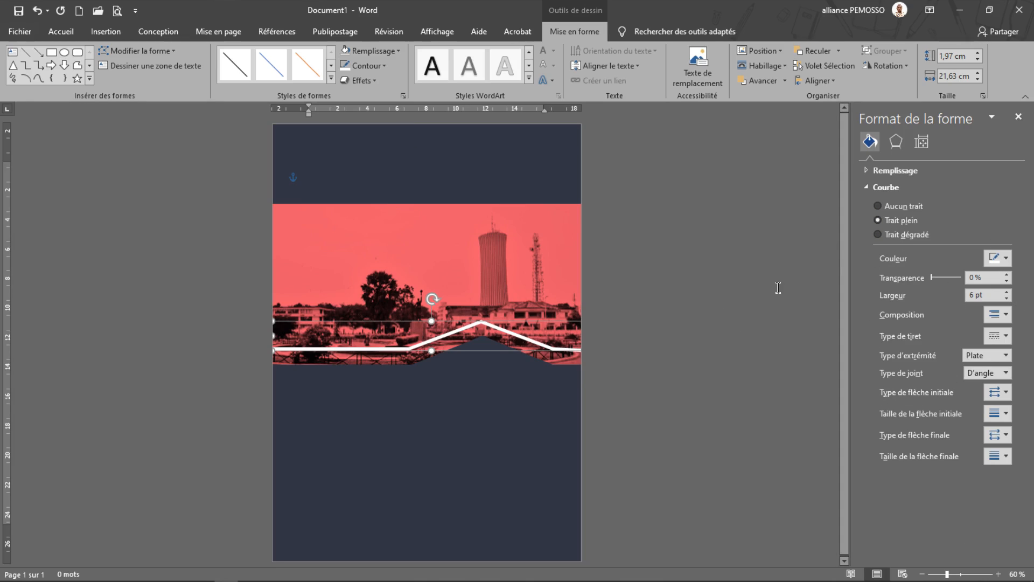
click(895, 240)
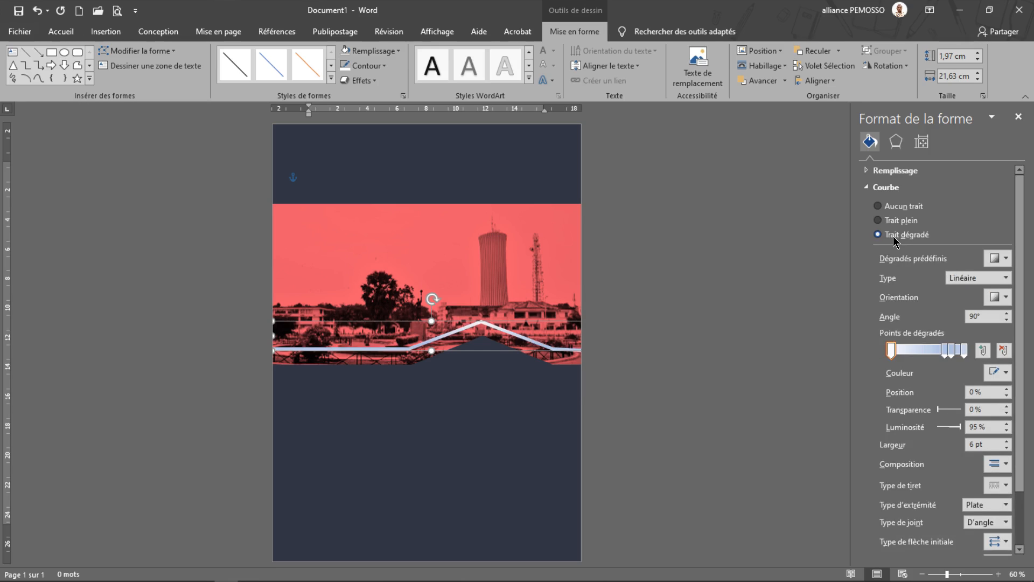
click(946, 351)
click(944, 351)
mouse_move(951, 351)
mouse_down()
mouse_move(951, 377)
mouse_move(931, 356)
mouse_up()
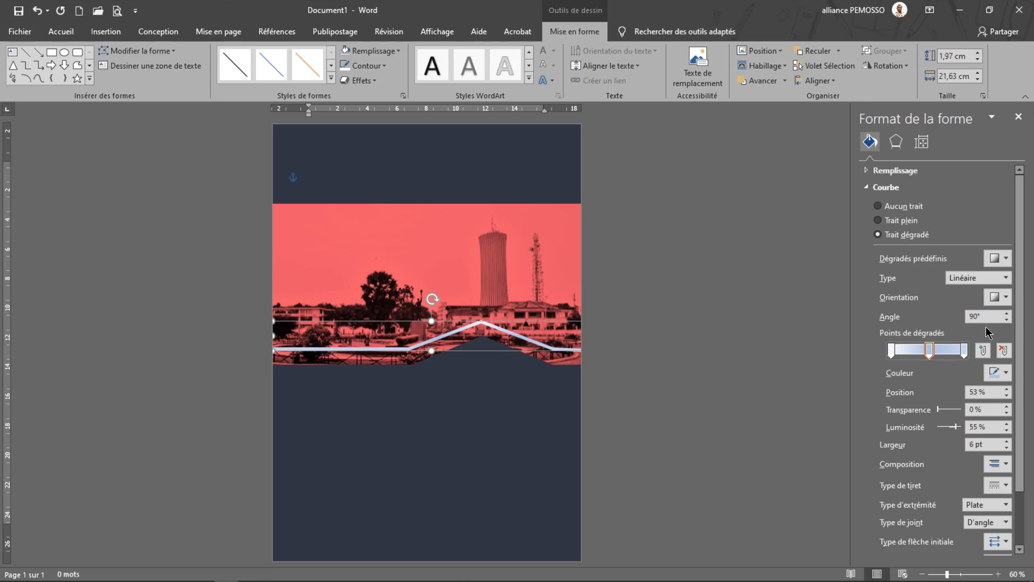
Step: Set the line's linear gradient to run horizontally at 0° and select its first gradient stop
click(997, 297)
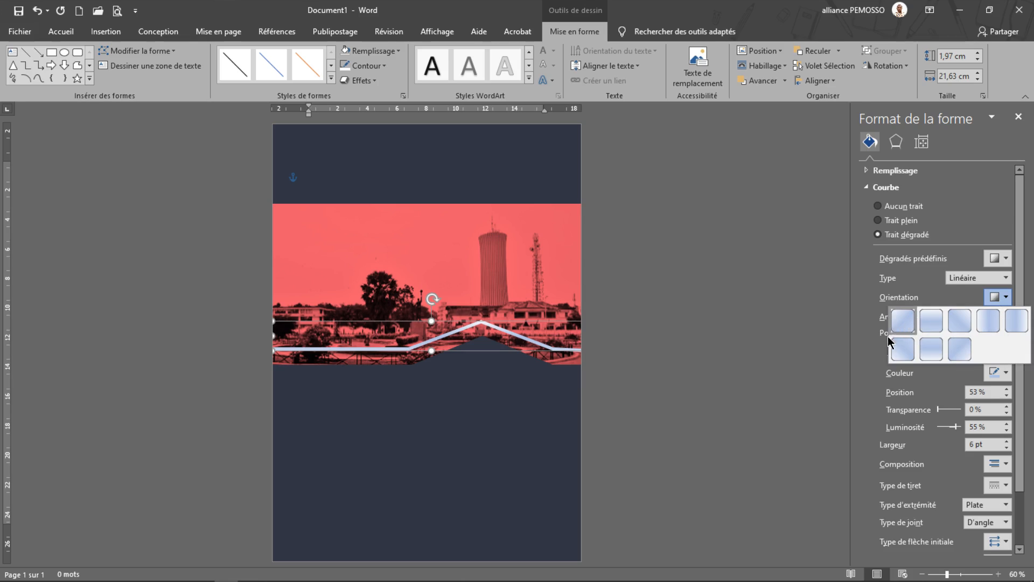
click(988, 320)
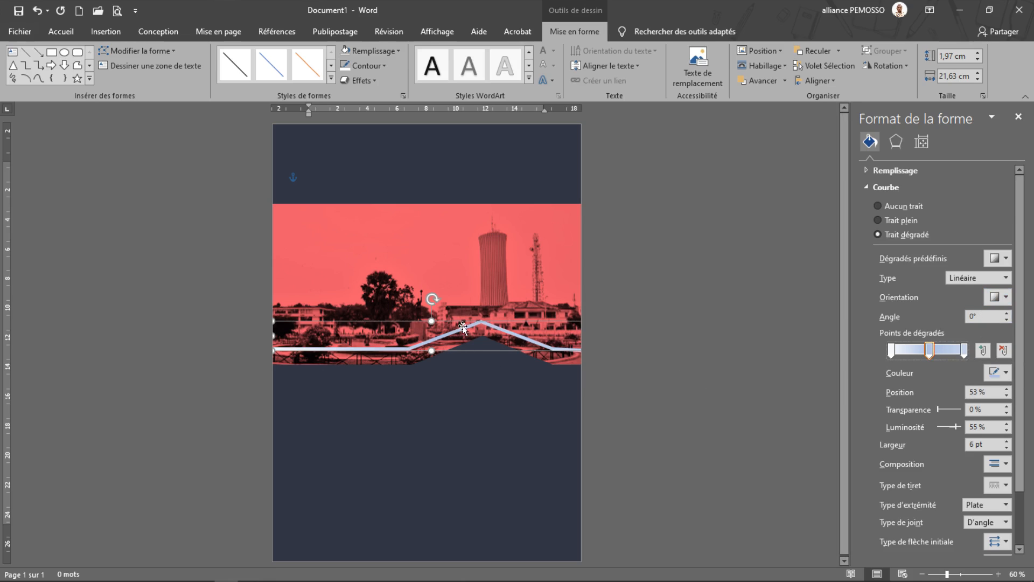
click(891, 350)
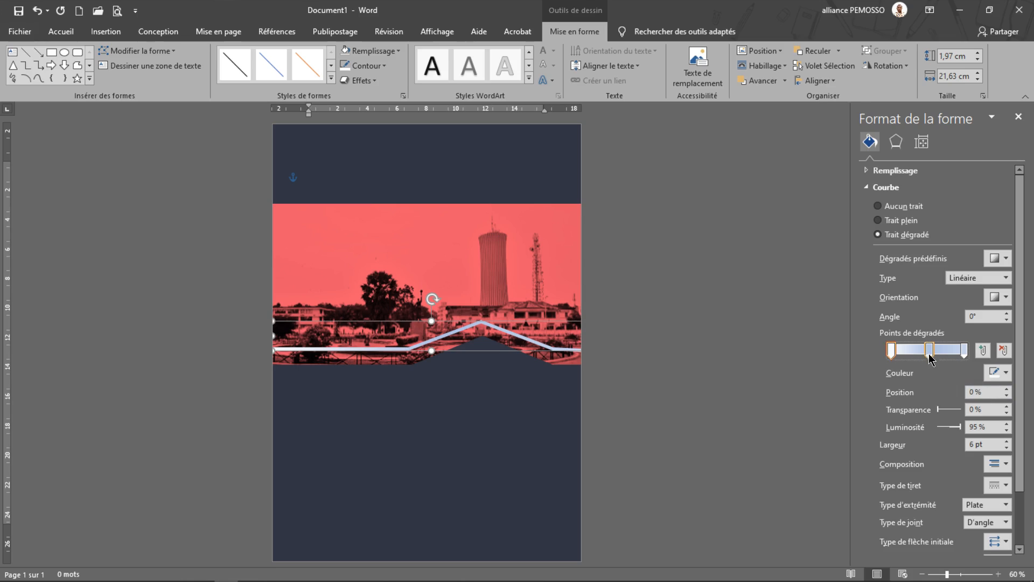
Step: Color the middle and last gradient stops of the freeform line white
click(928, 350)
click(1003, 372)
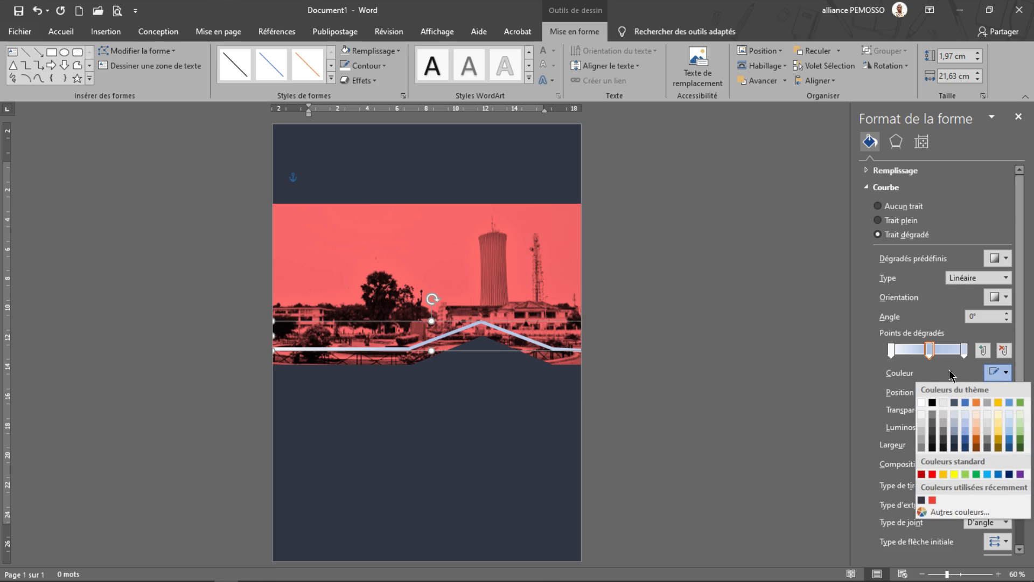
click(920, 402)
click(964, 350)
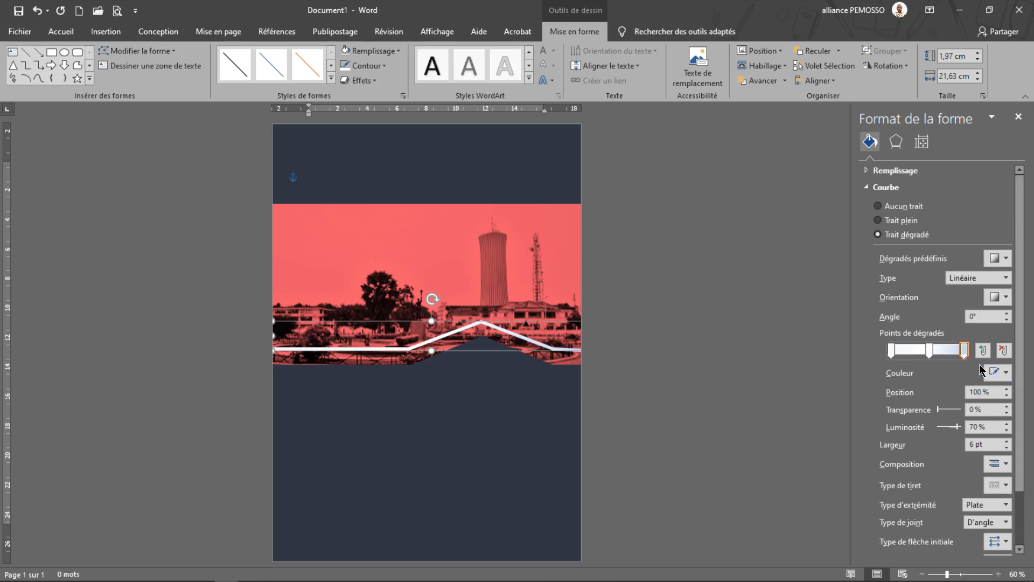
click(990, 372)
click(921, 401)
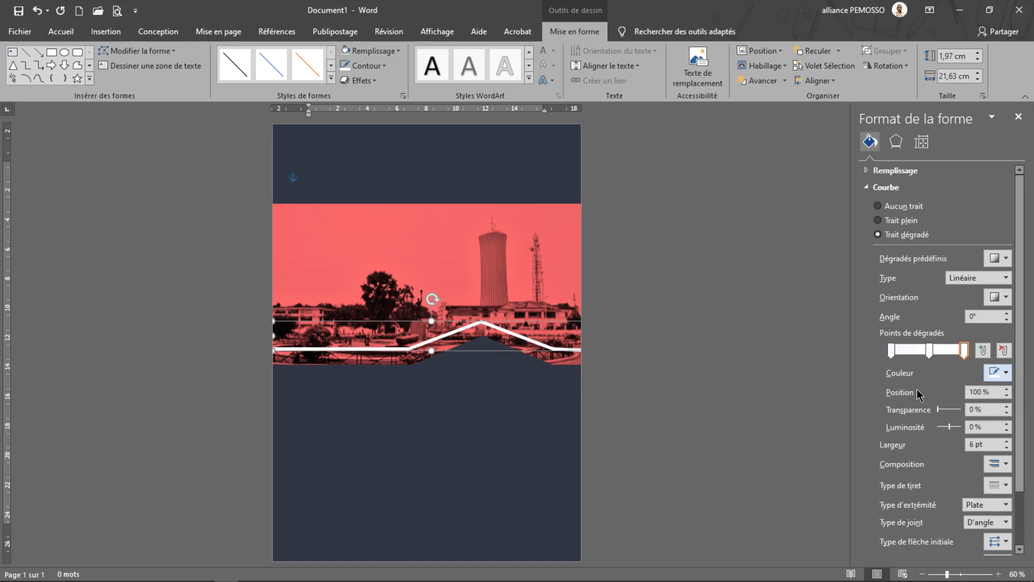
Step: Set the line's first and last gradient stops to 100% transparency and move the middle stop to 76%
click(891, 351)
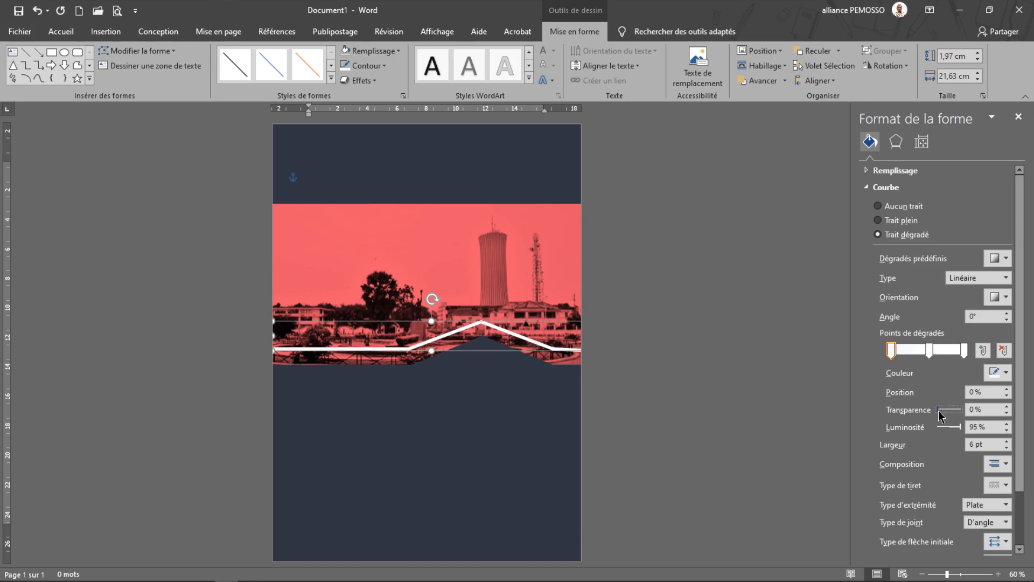
drag(939, 413, 972, 413)
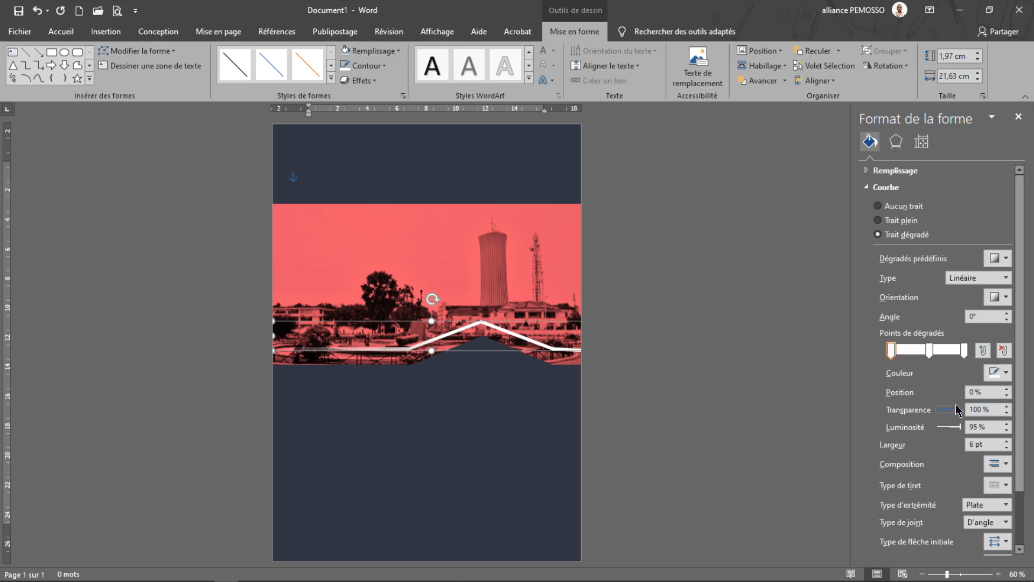
click(965, 351)
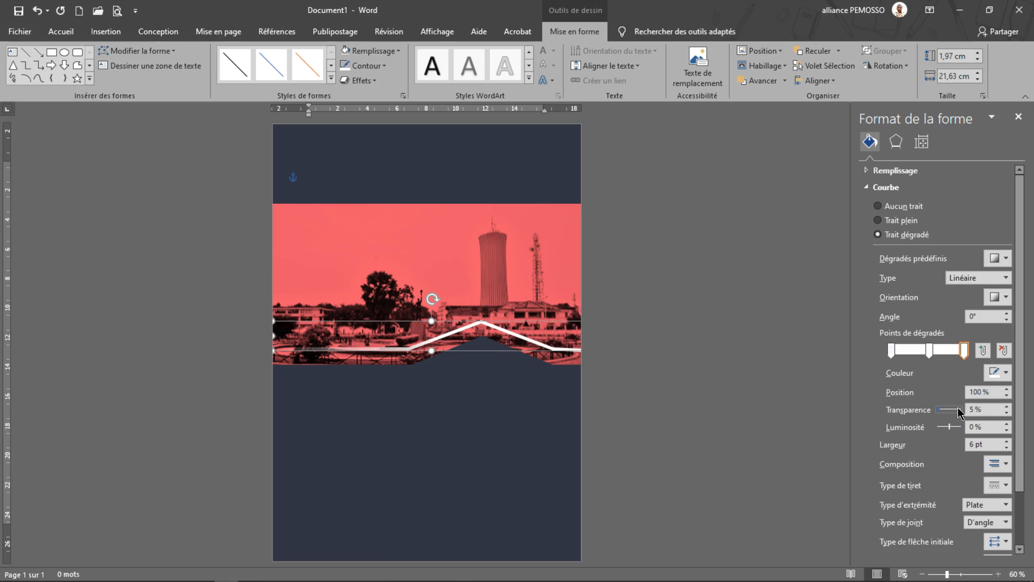
mouse_move(959, 413)
mouse_down()
mouse_move(935, 413)
mouse_move(962, 415)
mouse_up()
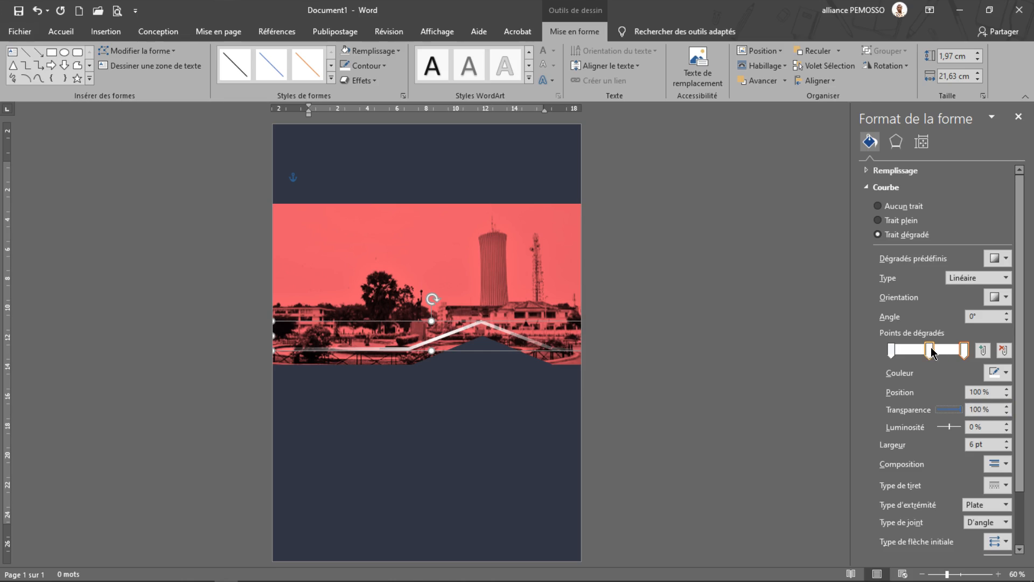
drag(932, 353, 946, 357)
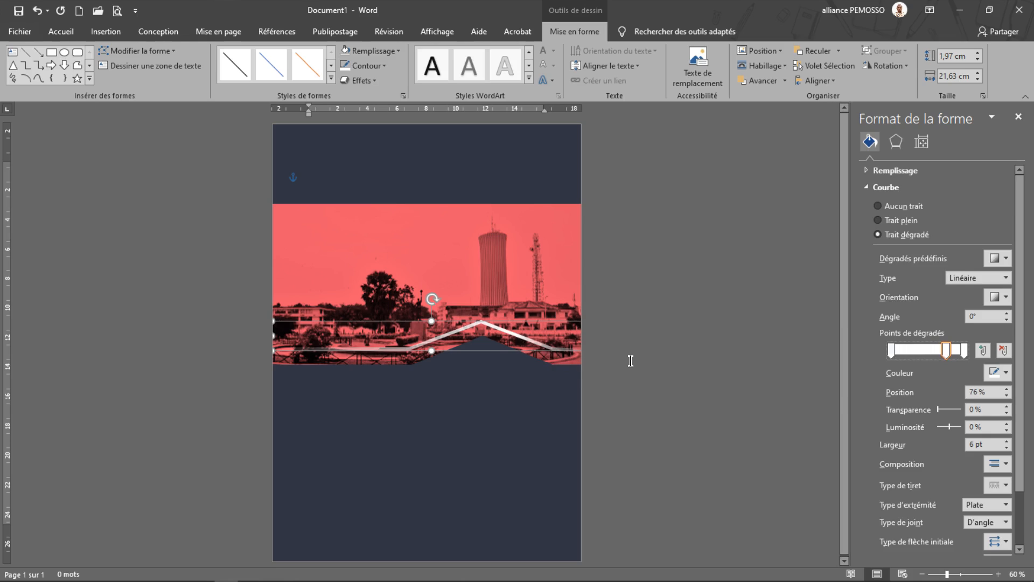
click(451, 410)
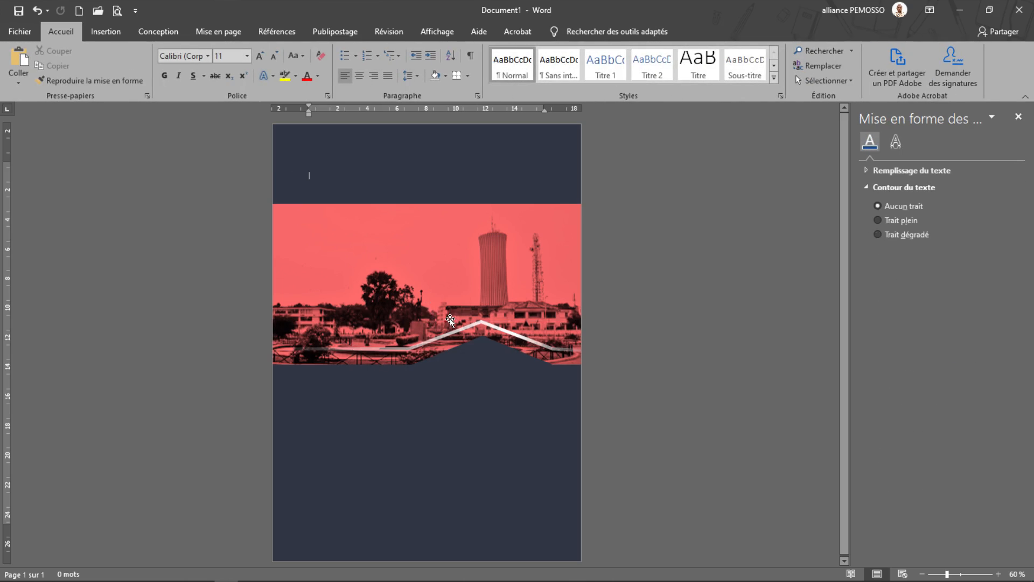
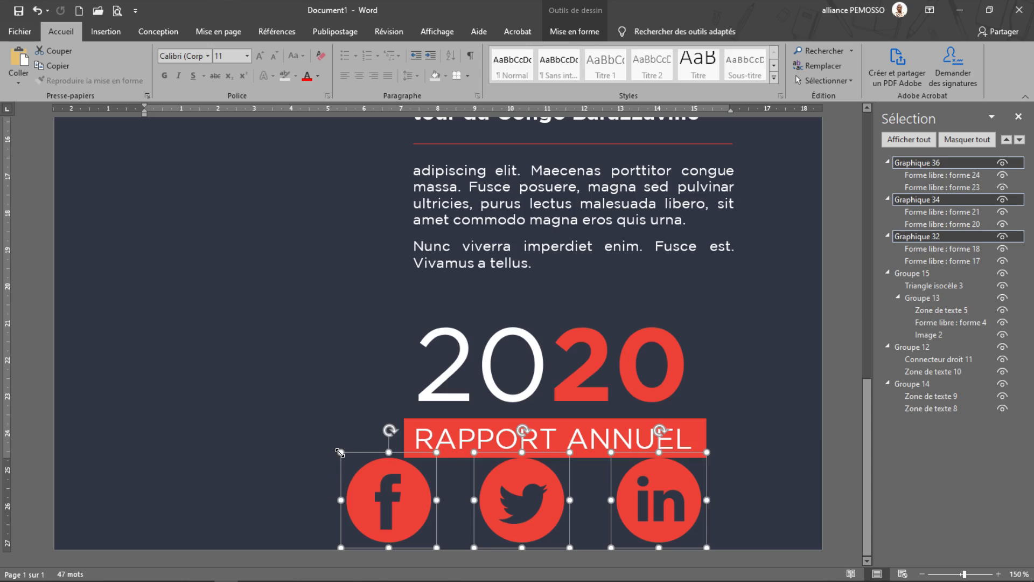
Step: Shrink the three social media icons to 0.99 cm and arrange them below the RAPPORT ANNUEL banner, with Twitter nearer Facebook
drag(339, 452, 417, 479)
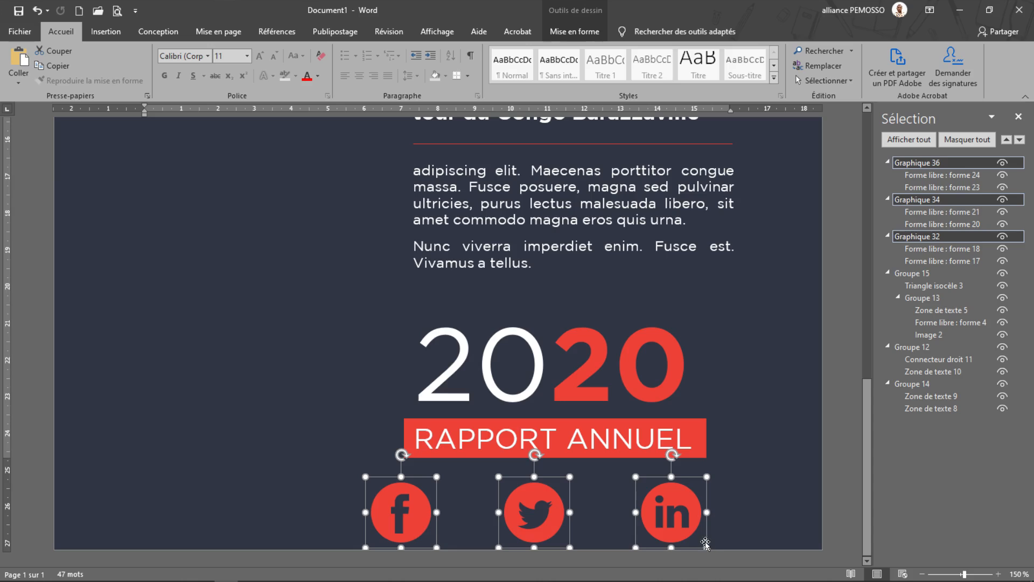
drag(688, 536, 666, 517)
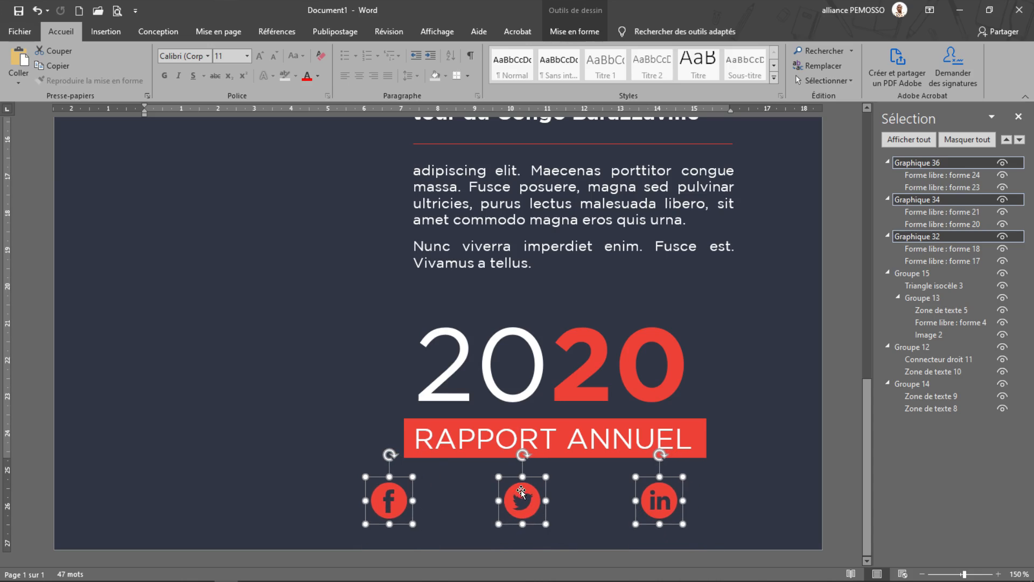
drag(521, 492, 561, 484)
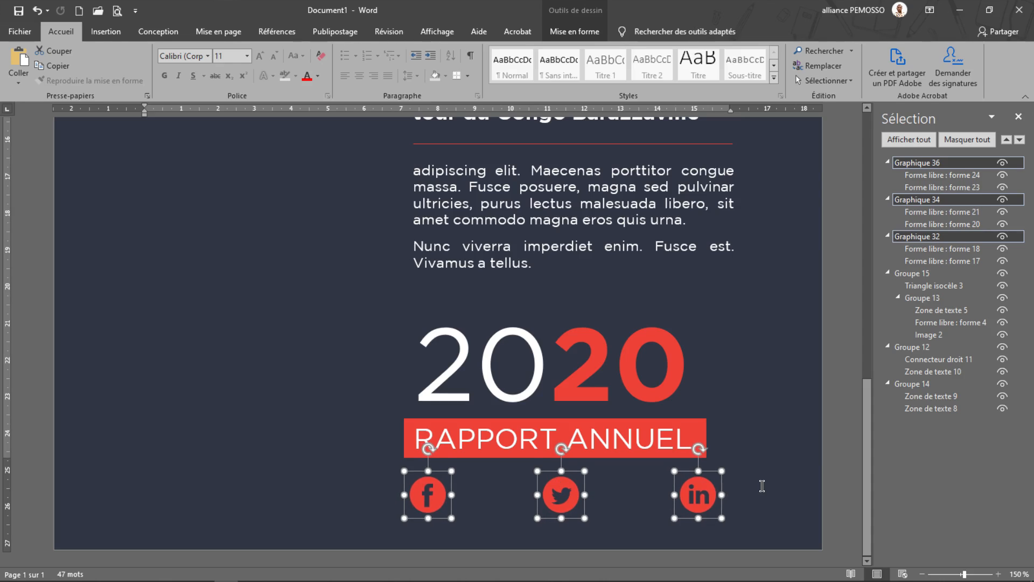
click(762, 486)
mouse_move(700, 494)
mouse_down()
mouse_move(684, 494)
mouse_move(693, 496)
mouse_up()
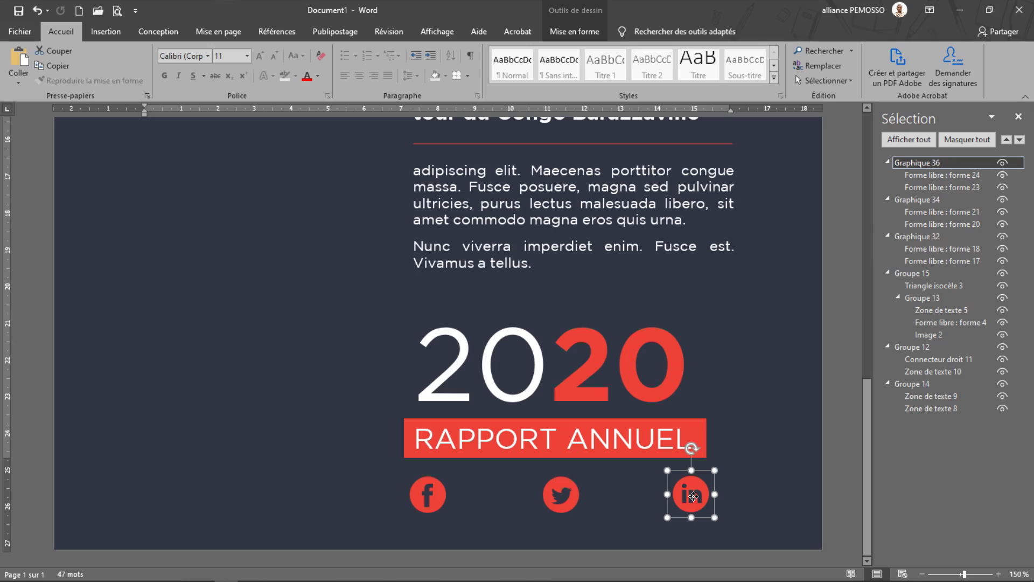
drag(557, 492, 496, 496)
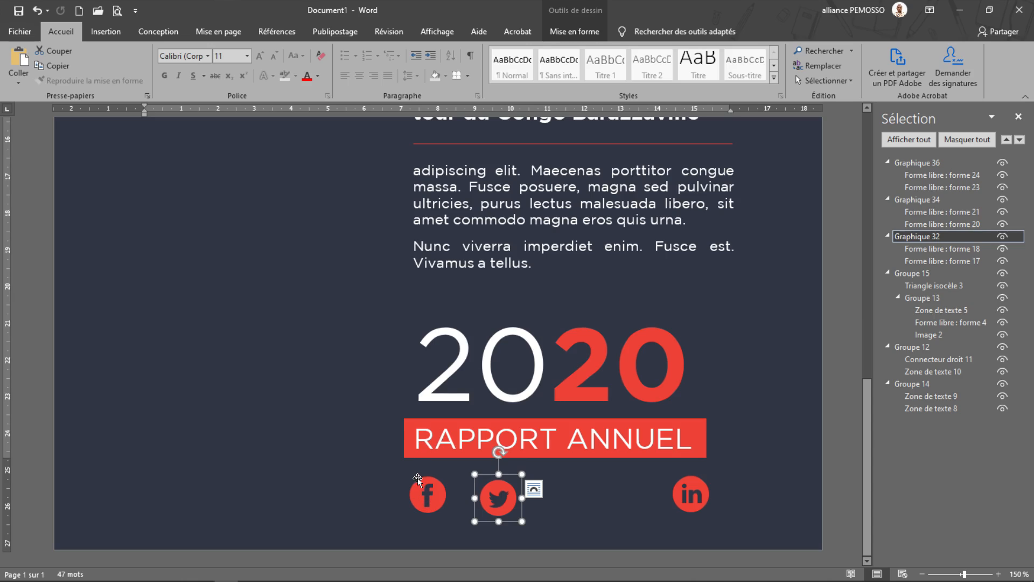
Step: Align the Facebook, Twitter and LinkedIn icons to their middles and distribute them horizontally
click(432, 506)
shift+click(504, 500)
shift+click(685, 490)
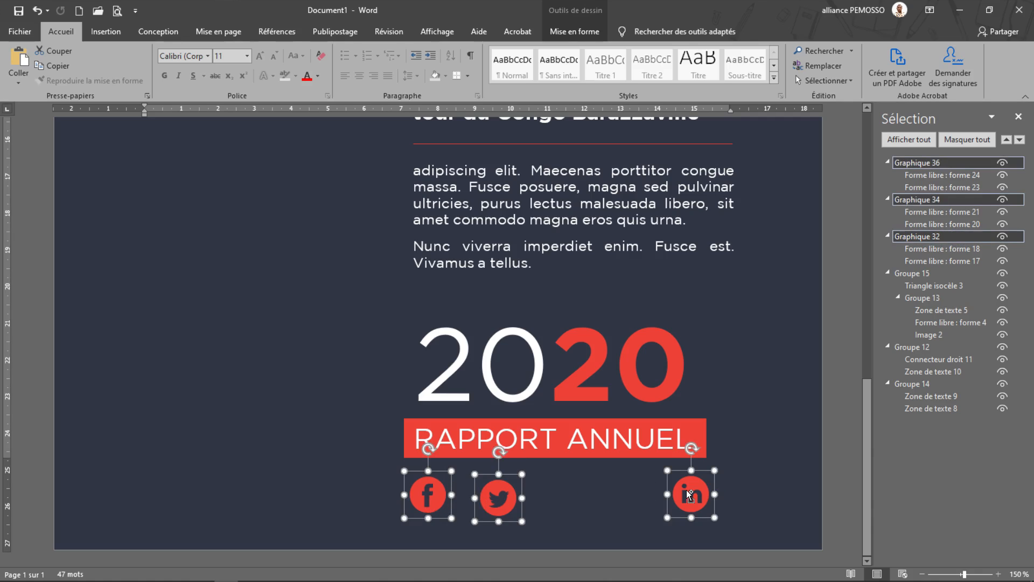
click(589, 33)
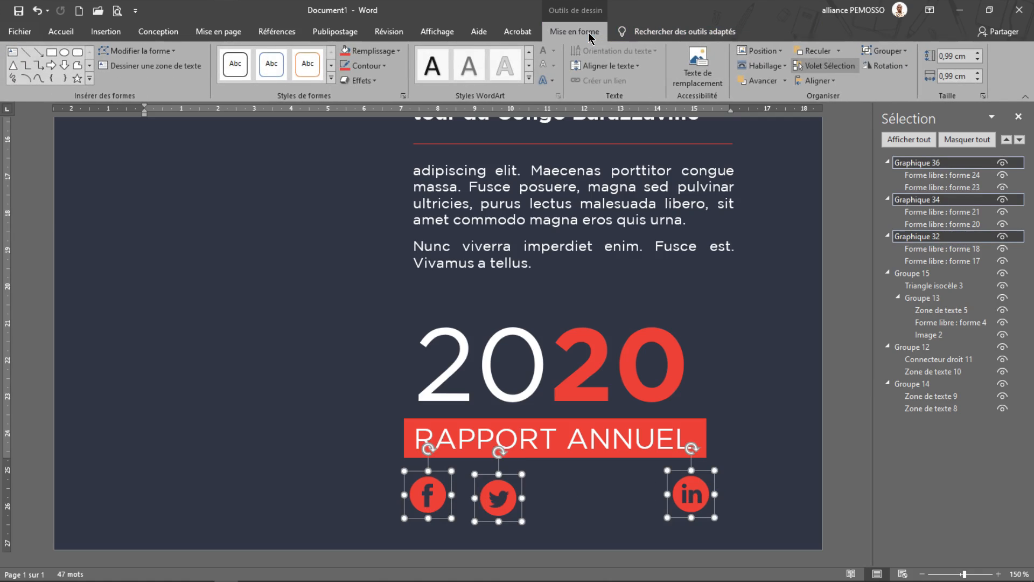
click(819, 81)
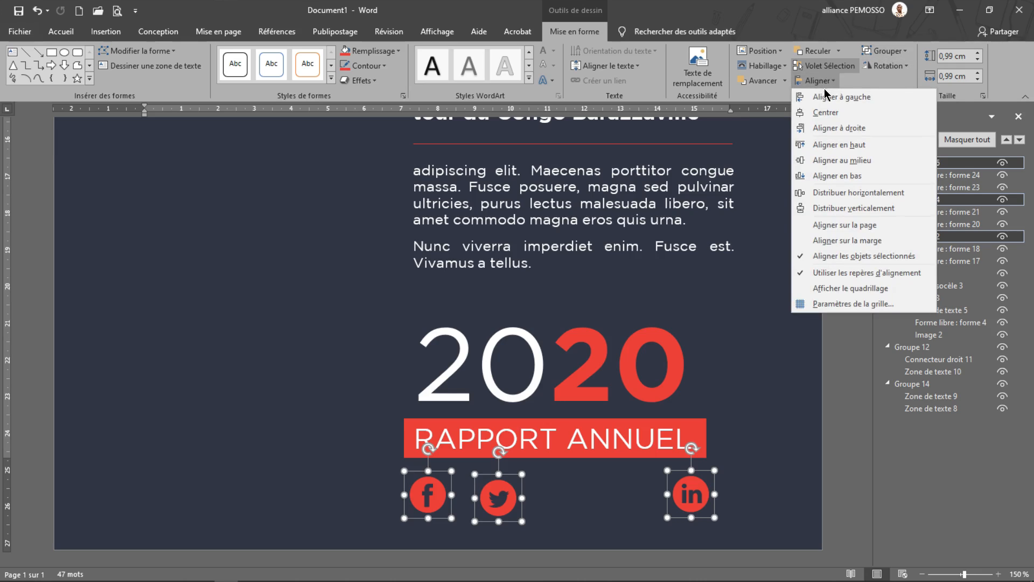
click(830, 160)
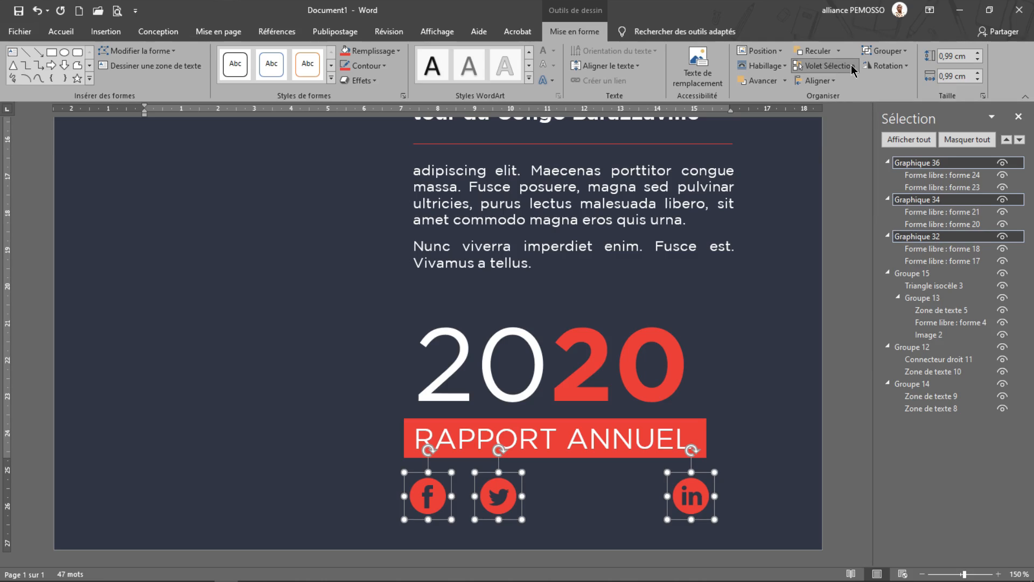
click(830, 84)
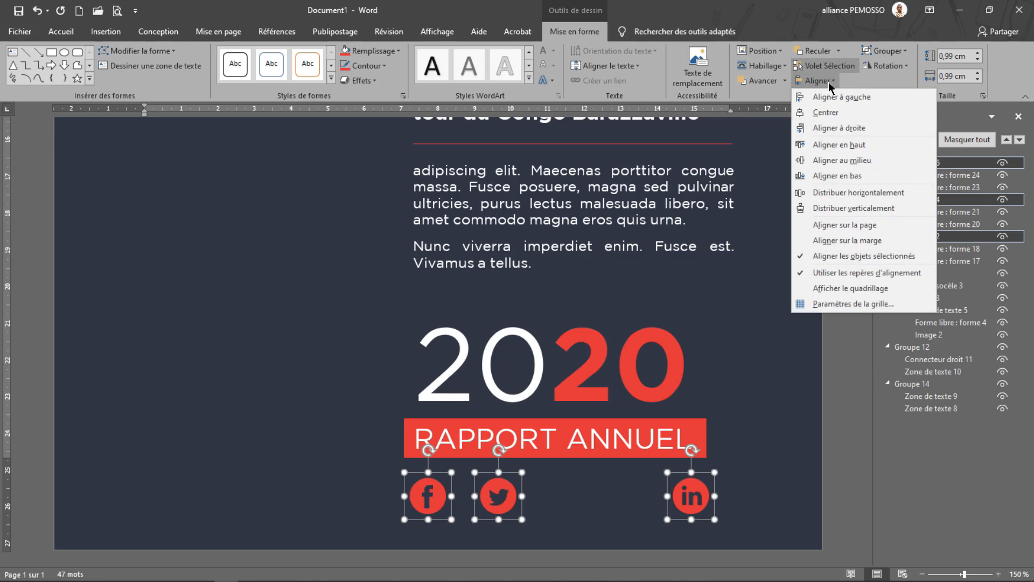
click(832, 192)
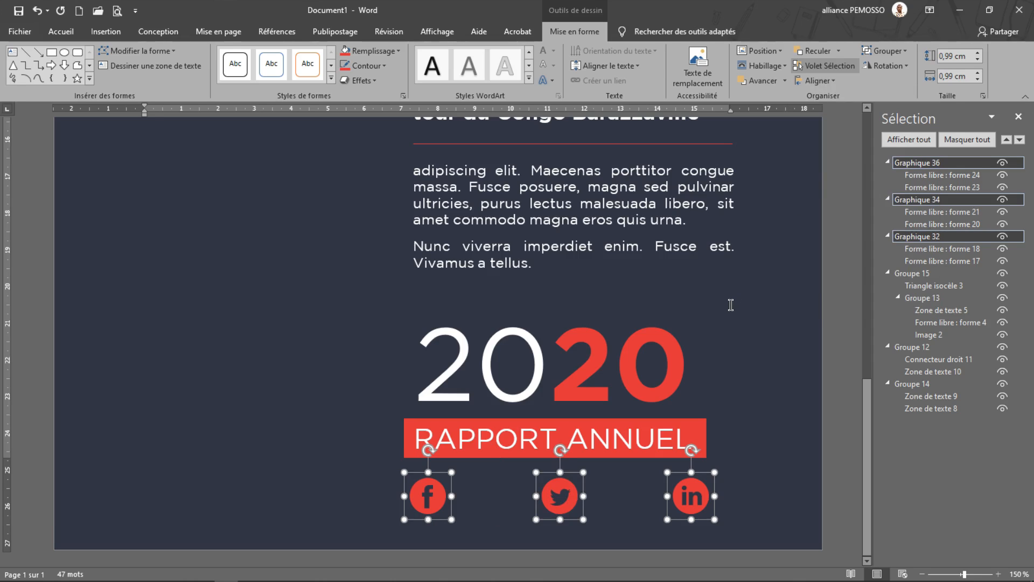
Step: Move the Twitter and LinkedIn icons close beside the Facebook icon to form a compact row below the banner
key(alt)
scroll(738, 323, down, 6)
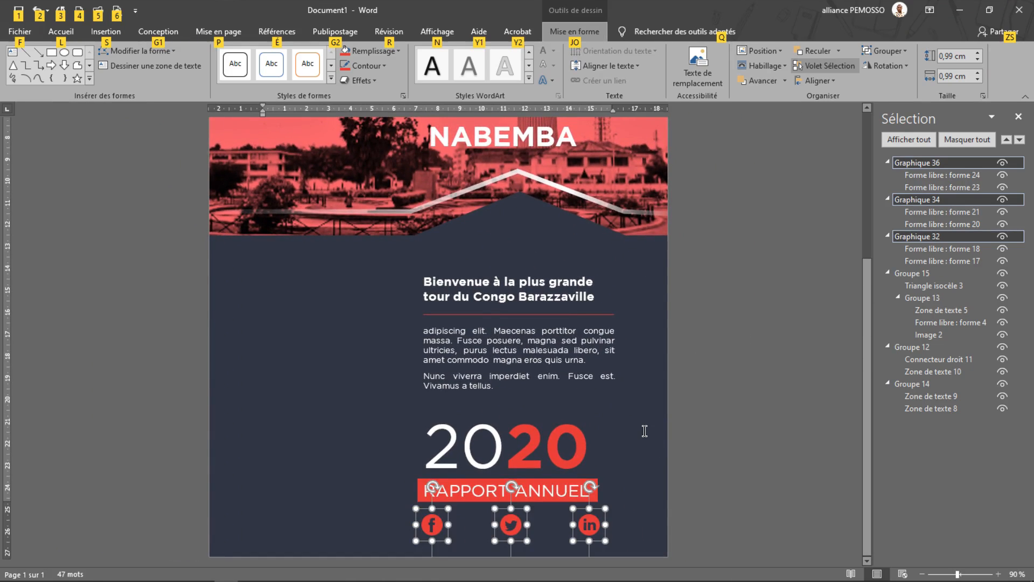
key(Escape)
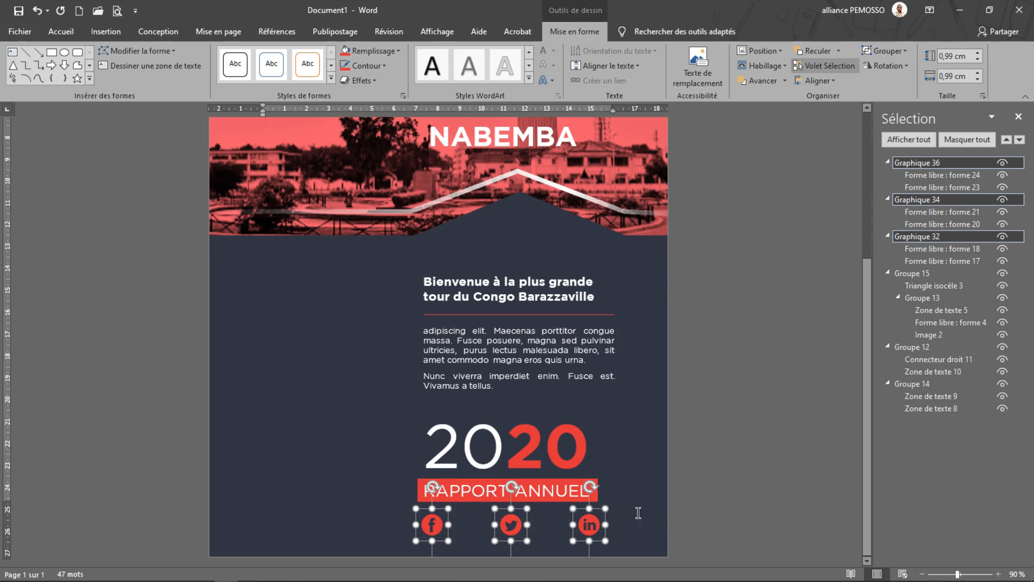
ctrl+click(429, 532)
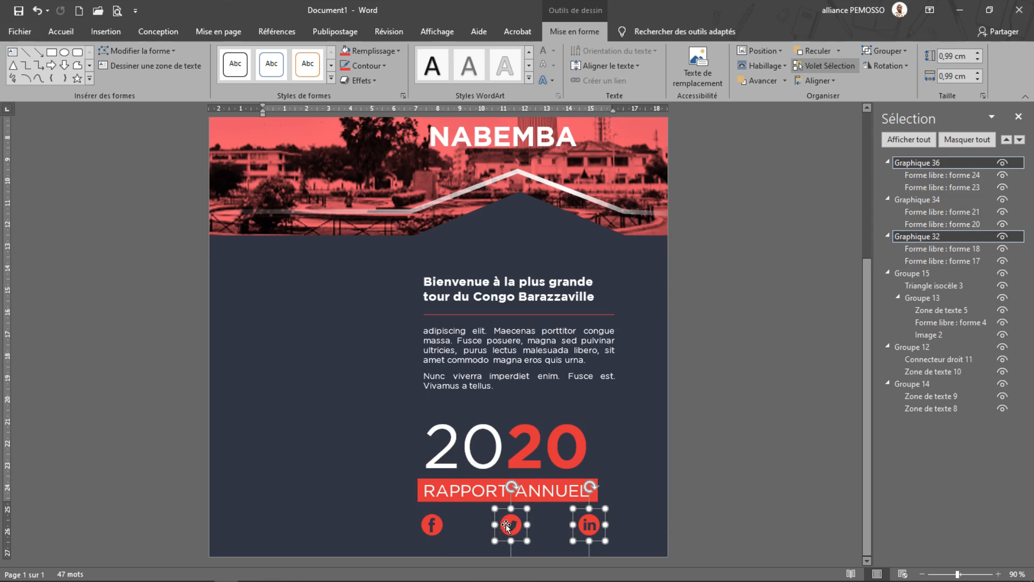
drag(507, 525, 456, 524)
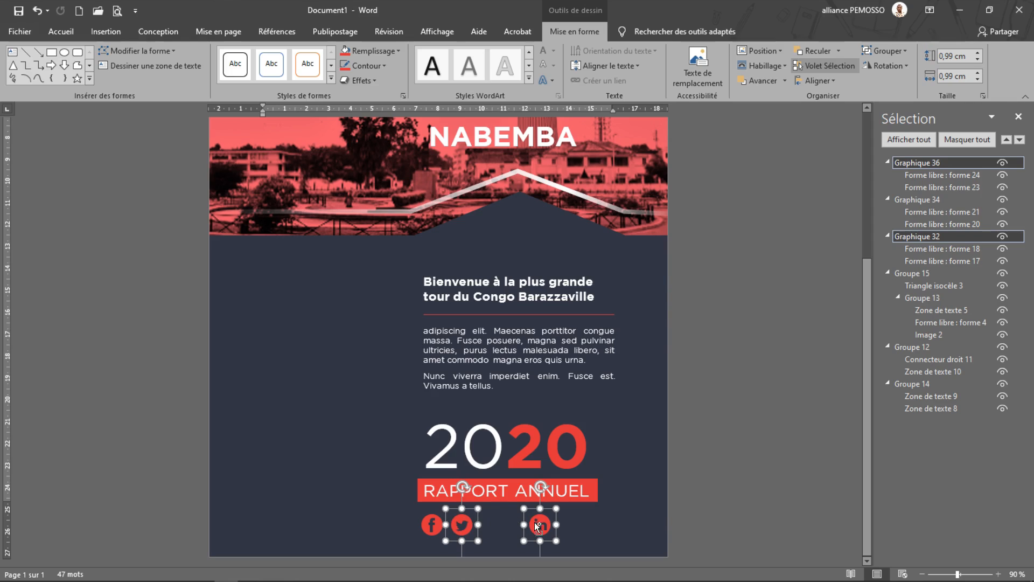
ctrl+click(536, 525)
click(535, 512)
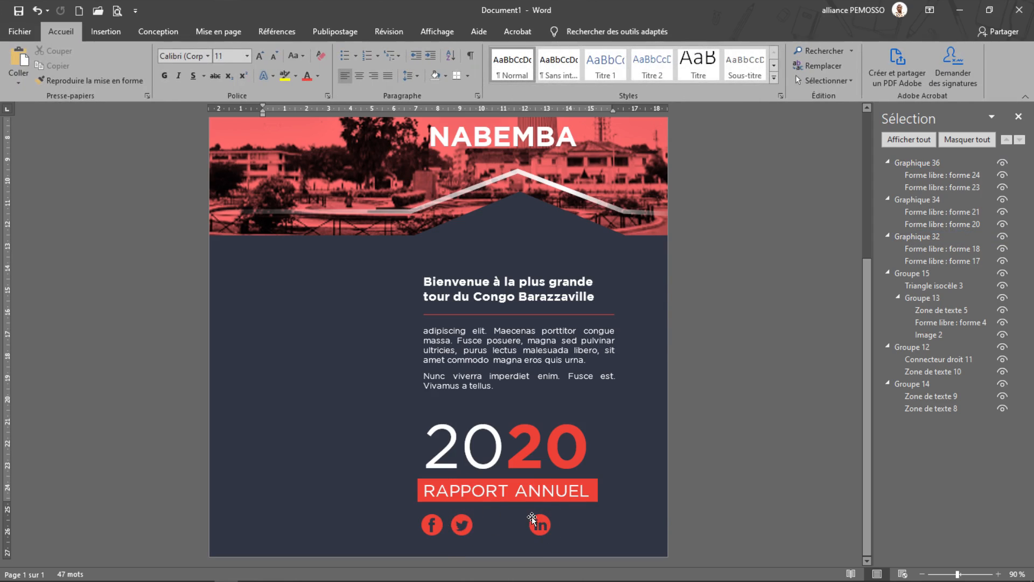
drag(538, 524, 494, 524)
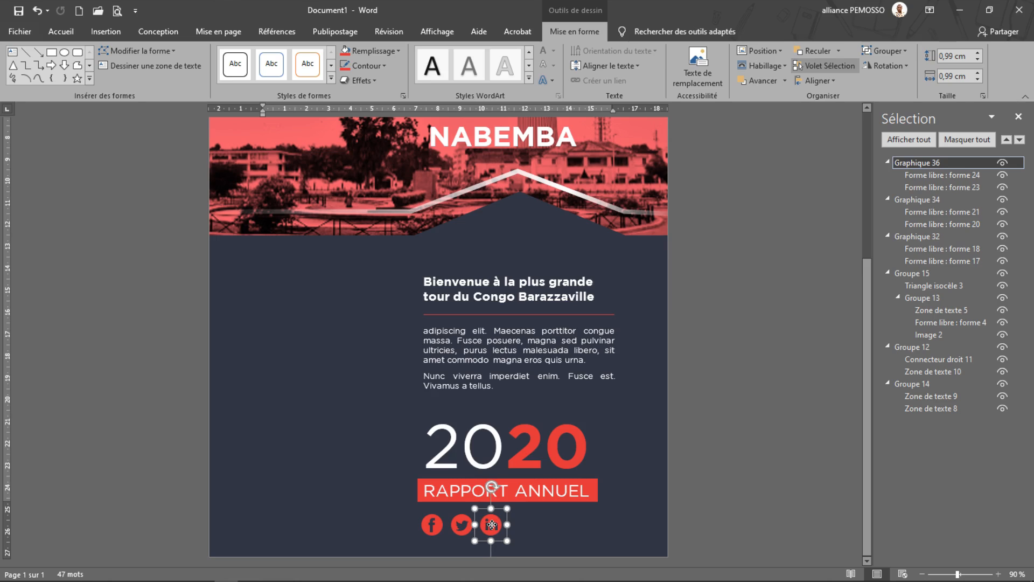
ctrl+scroll(487, 449, down, 4)
ctrl+scroll(488, 450, up, 3)
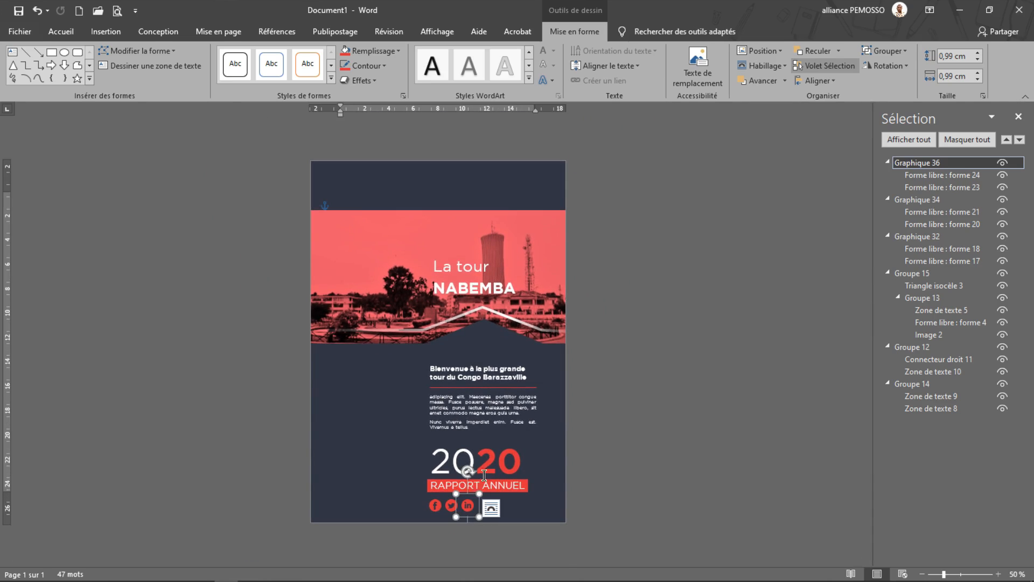
ctrl+scroll(393, 272, down, 2)
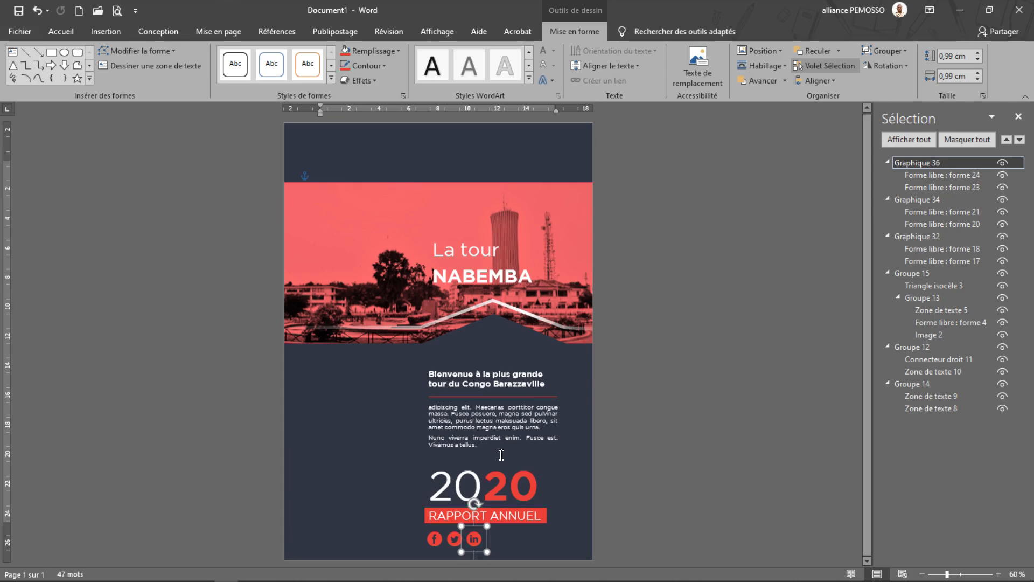
Step: Duplicate the "La tour NABEMBA" title text box as a separate copy on the cover page
click(479, 273)
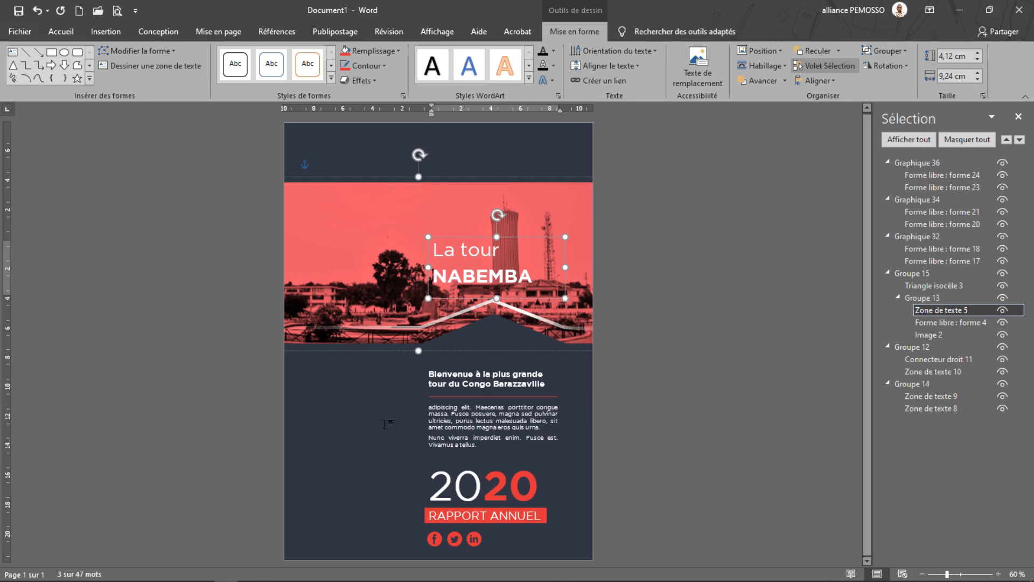
click(366, 440)
key(ctrl+v)
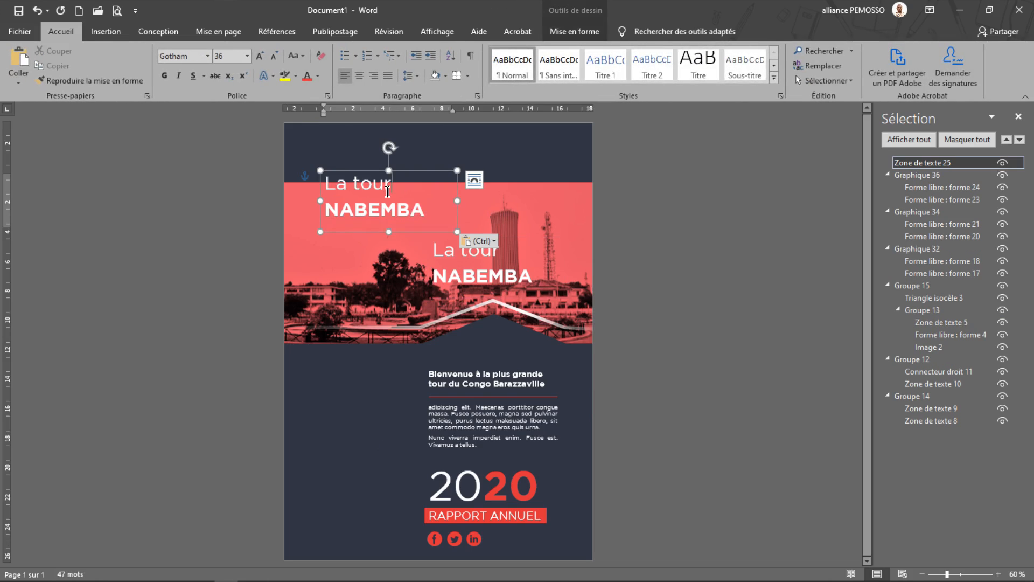
Step: Replace the duplicated title's text with the letters N, A and B, each on its own line
key(Delete)
text(N)
key(Return)
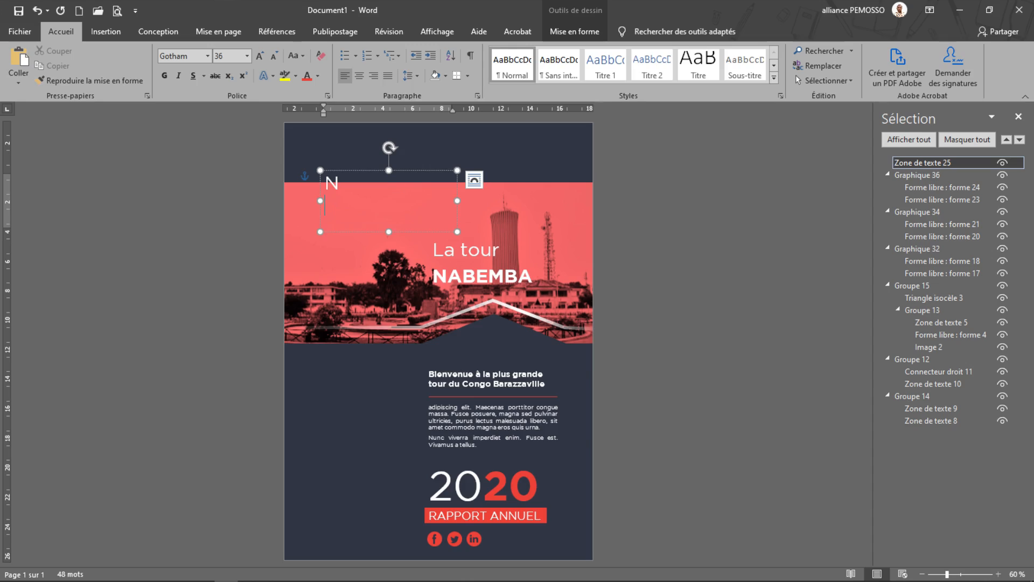
text(A)
key(Return)
text(B)
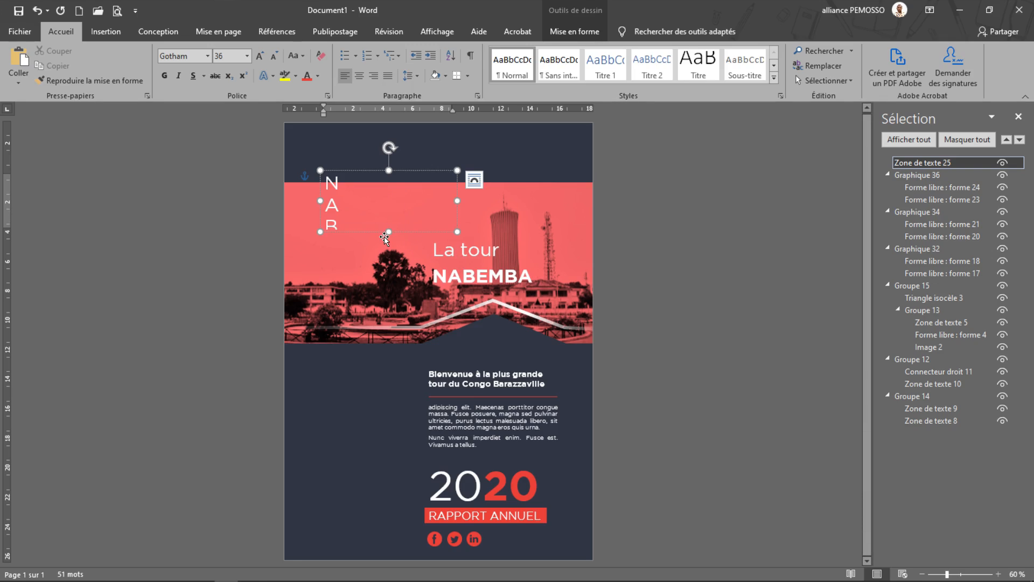
Step: Lengthen the text box downward and complete the stacked word NABEMBA with E, M, B and A on separate lines
drag(385, 231, 388, 368)
click(361, 257)
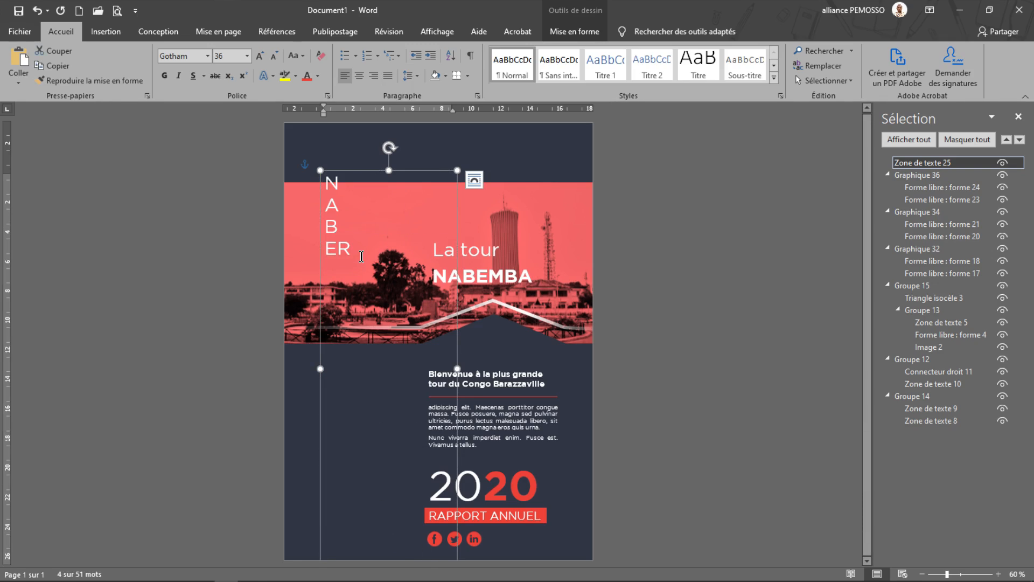
key(BackSpace)
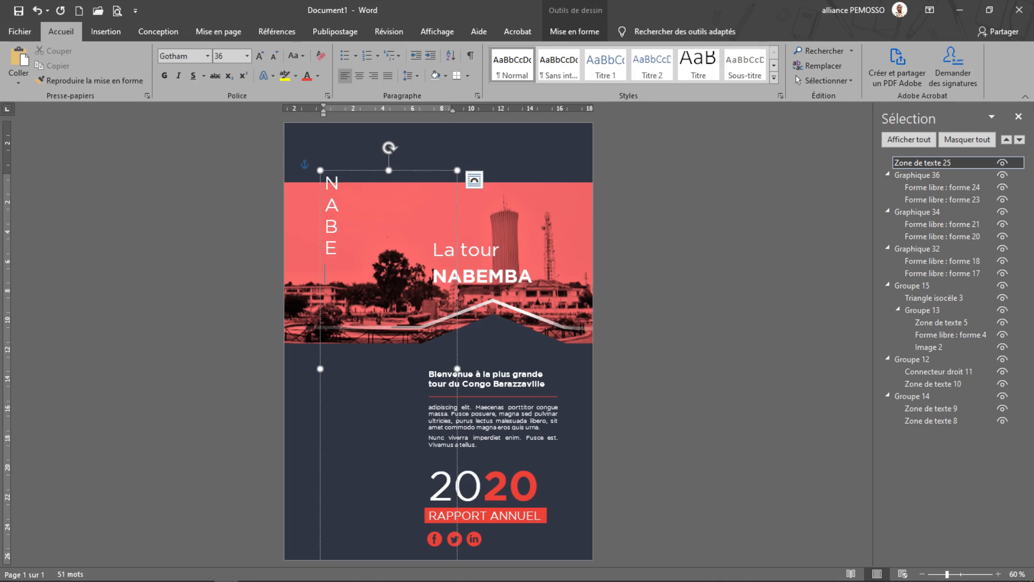
key(Return)
text(M)
key(Return)
text(B)
key(Return)
text(A)
Step: Make all the stacked NABEMBA letters bold and enlarge them to 80 pt
key(ctrl+a)
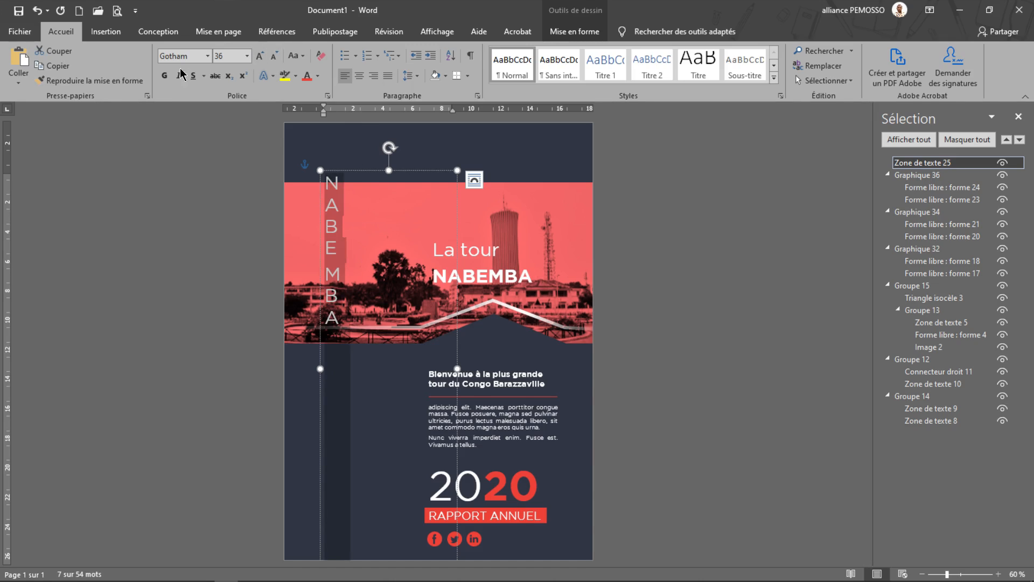
click(164, 76)
click(259, 56)
click(259, 56)
click(259, 56)
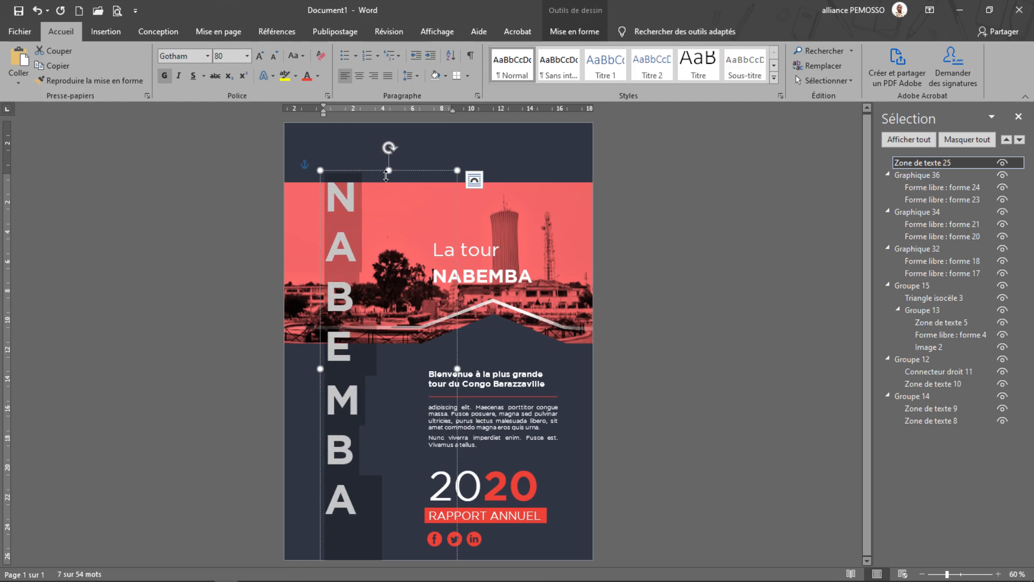
Step: Enlarge the stacked letters to 90 pt, and place and lengthen their text box along the page's left side to fit the whole word
mouse_move(386, 176)
mouse_down()
mouse_move(388, 343)
mouse_move(380, 163)
mouse_up()
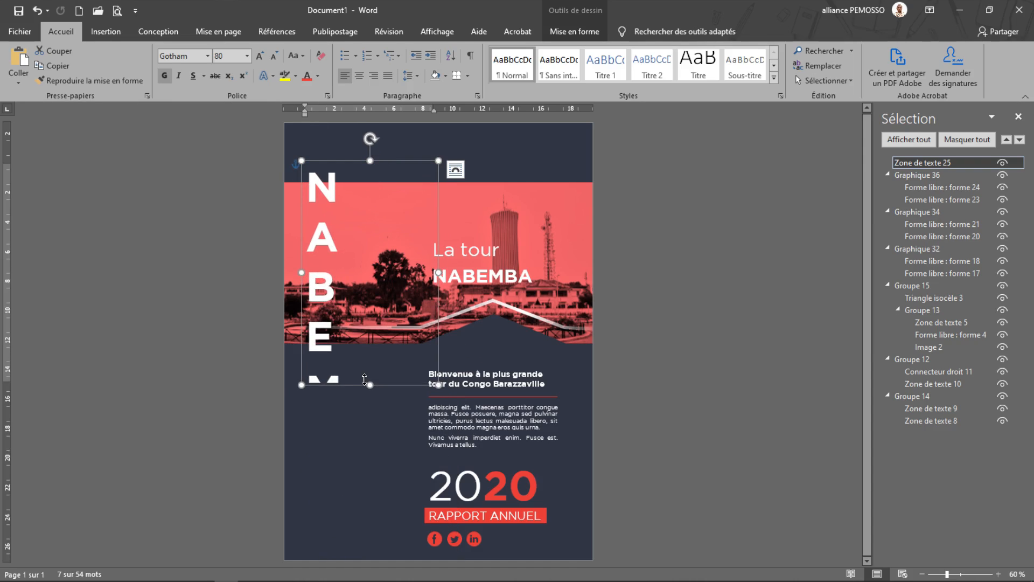
drag(369, 385, 354, 541)
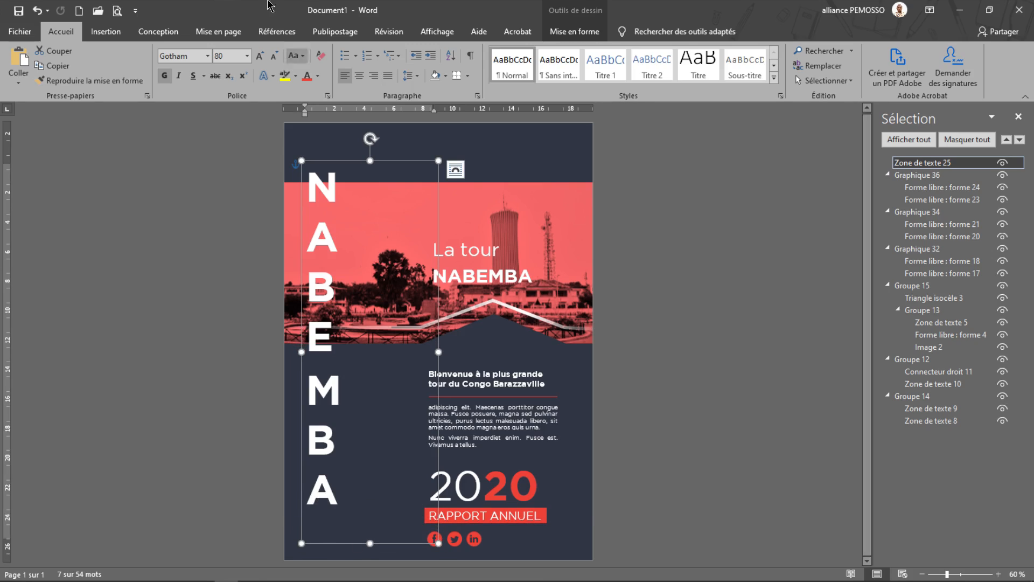
click(260, 56)
drag(352, 162, 354, 146)
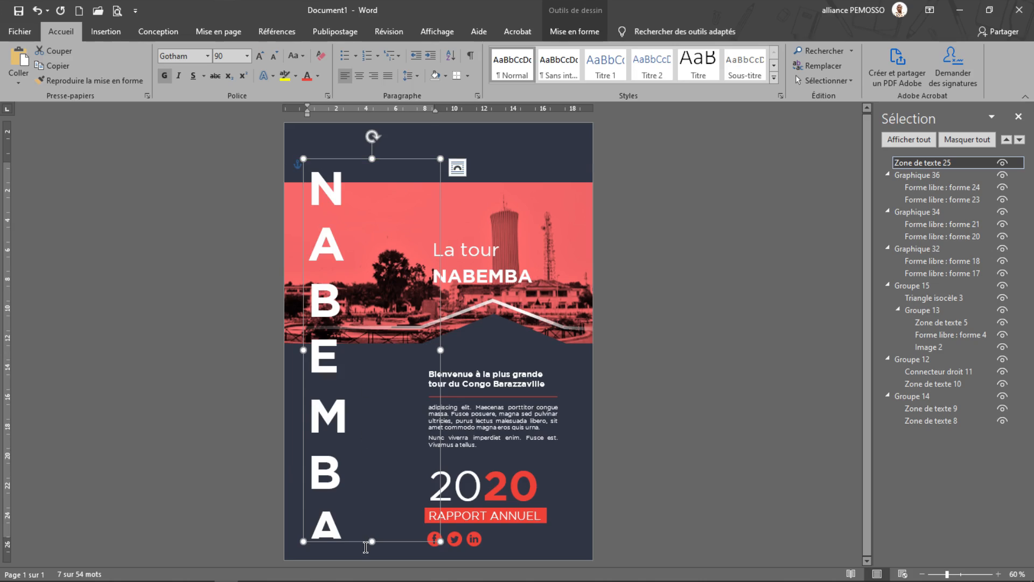
drag(372, 539, 372, 559)
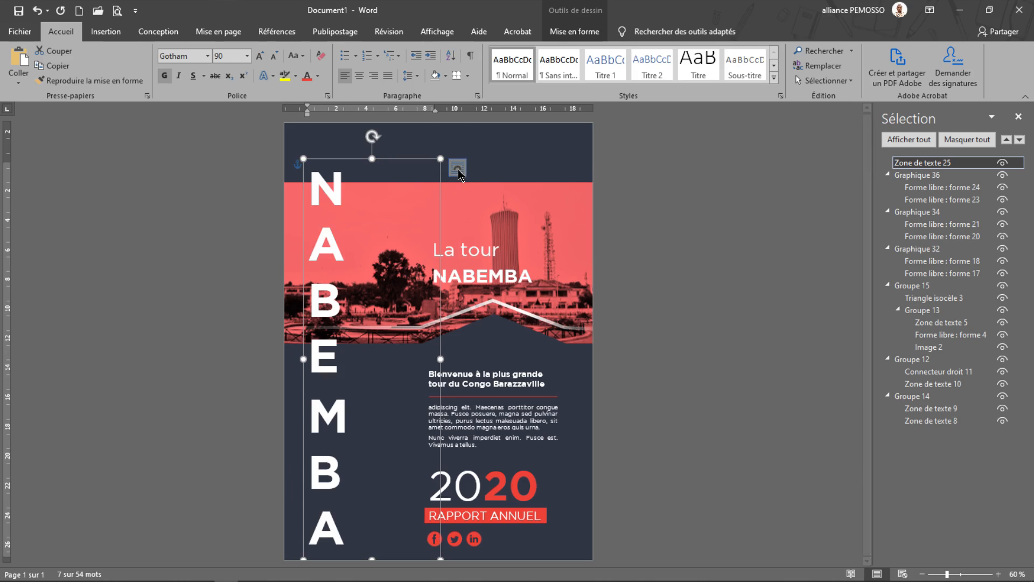
Step: Set the vertical NABEMBA text box's wrapping to in front of text and move the box slightly up
click(450, 175)
click(554, 293)
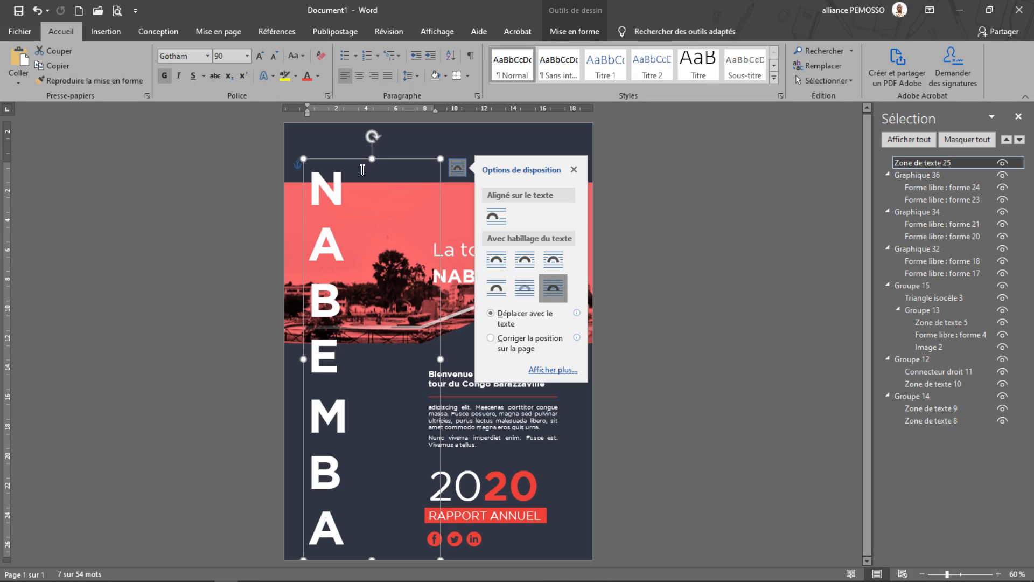
drag(376, 159, 374, 145)
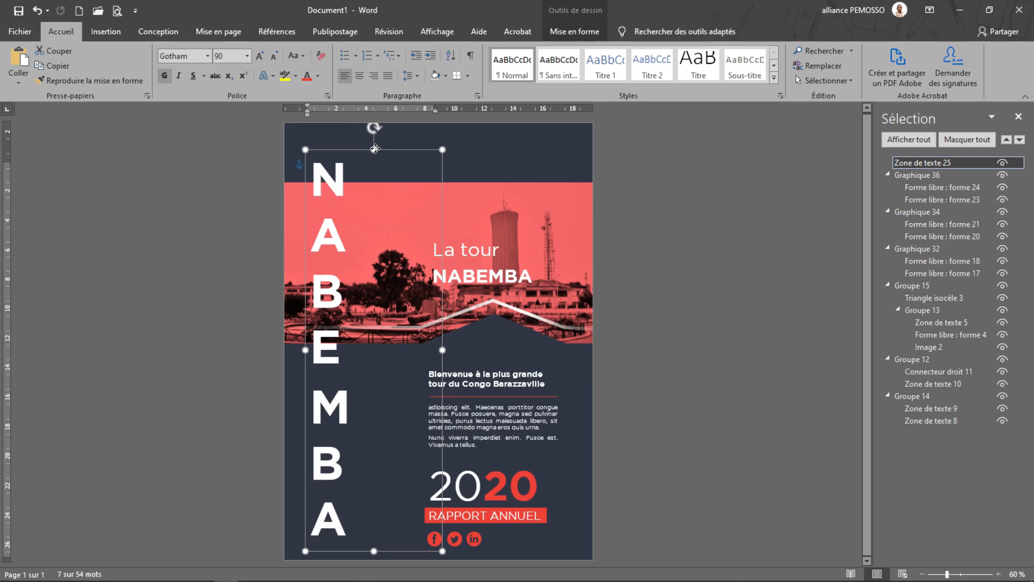
Step: Set the text fill transparency of the vertical NABEMBA letters to 77%
scroll(381, 330, down, 5)
scroll(381, 330, up, 4)
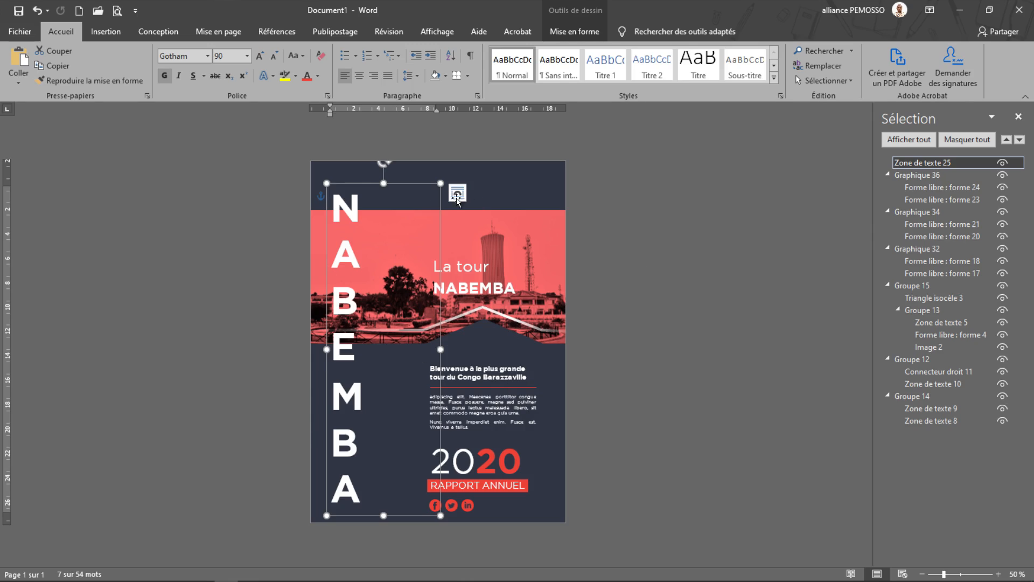
click(597, 30)
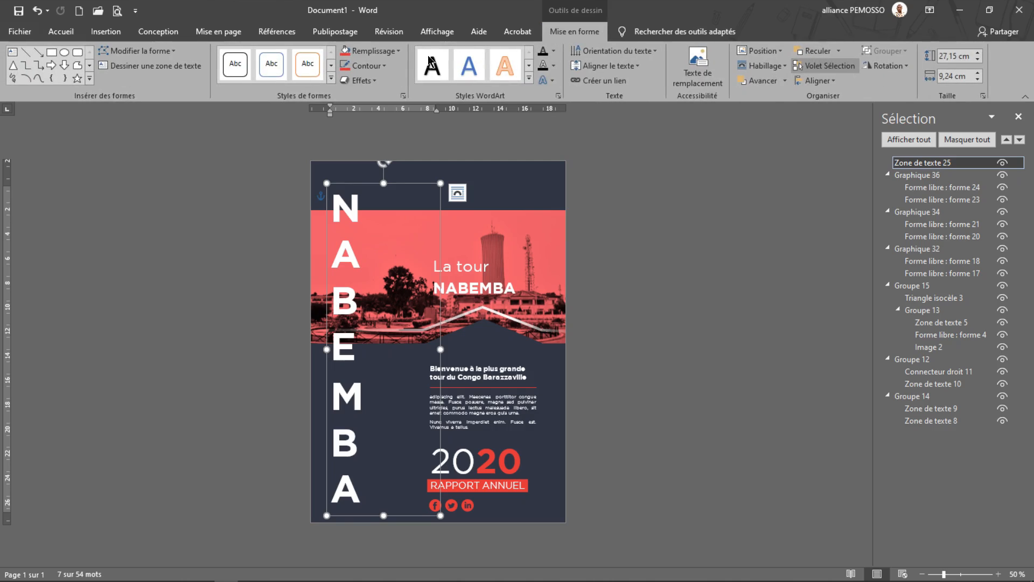
click(558, 96)
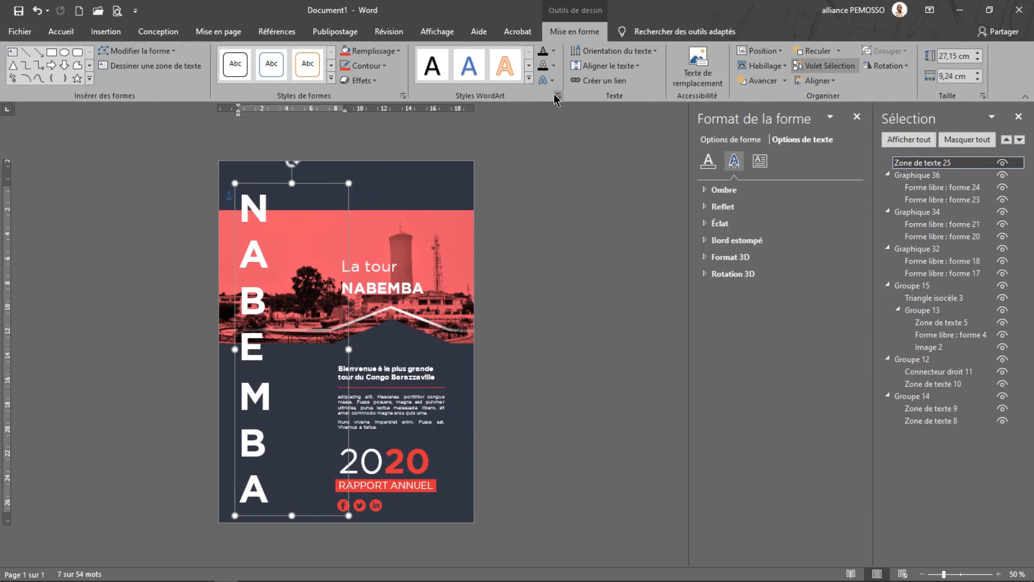
click(712, 160)
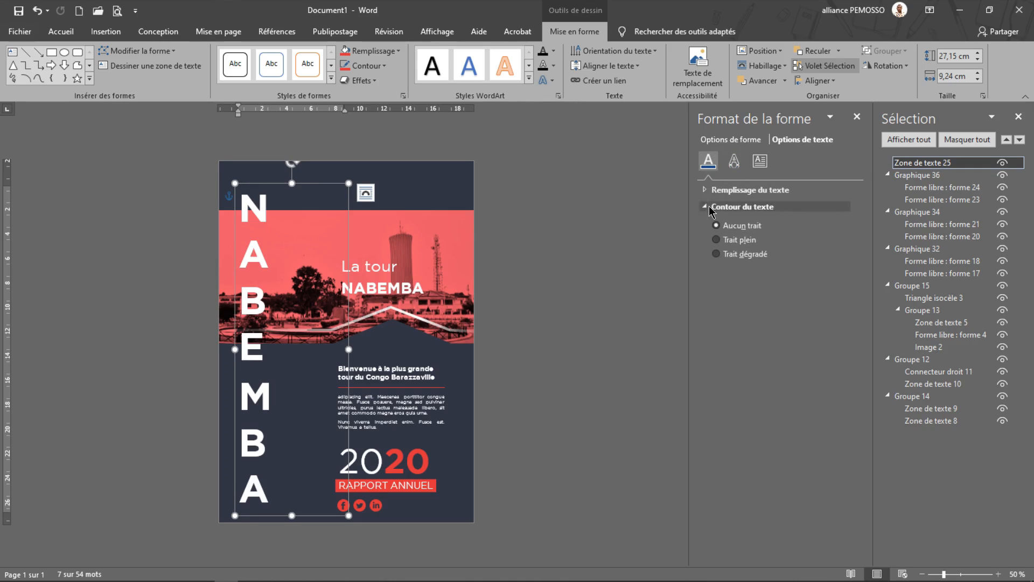
click(705, 190)
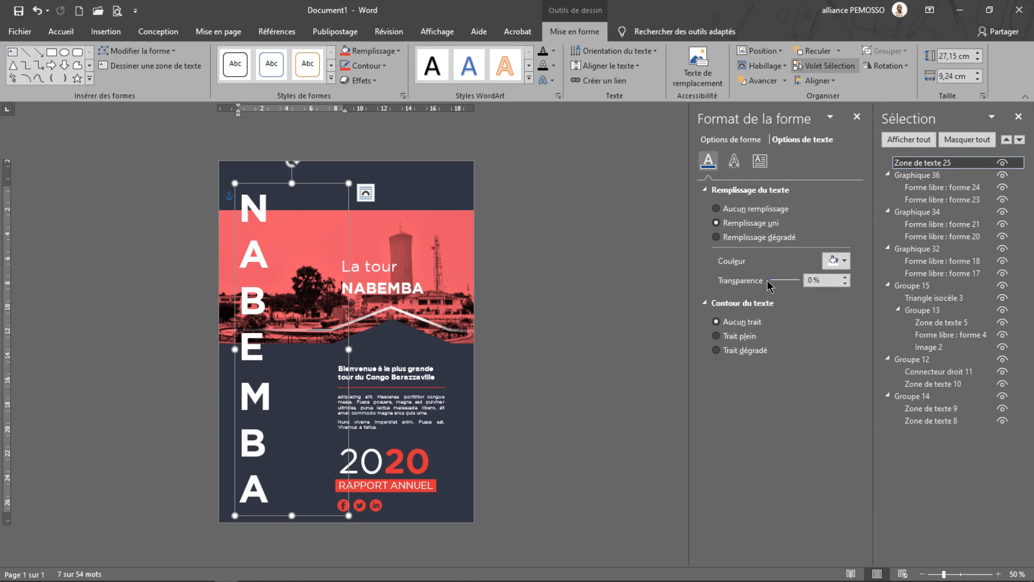
drag(768, 281, 791, 281)
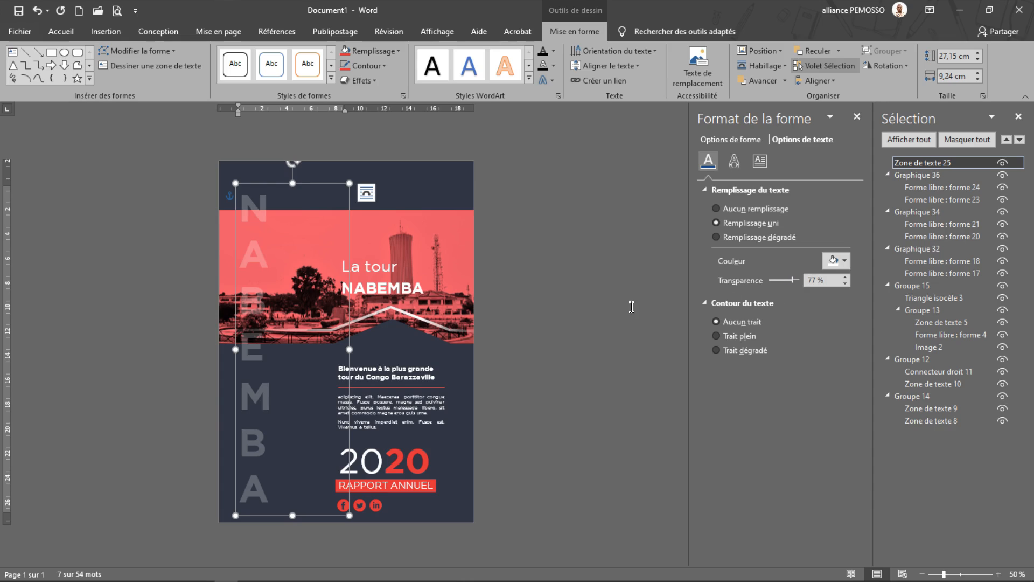
click(439, 450)
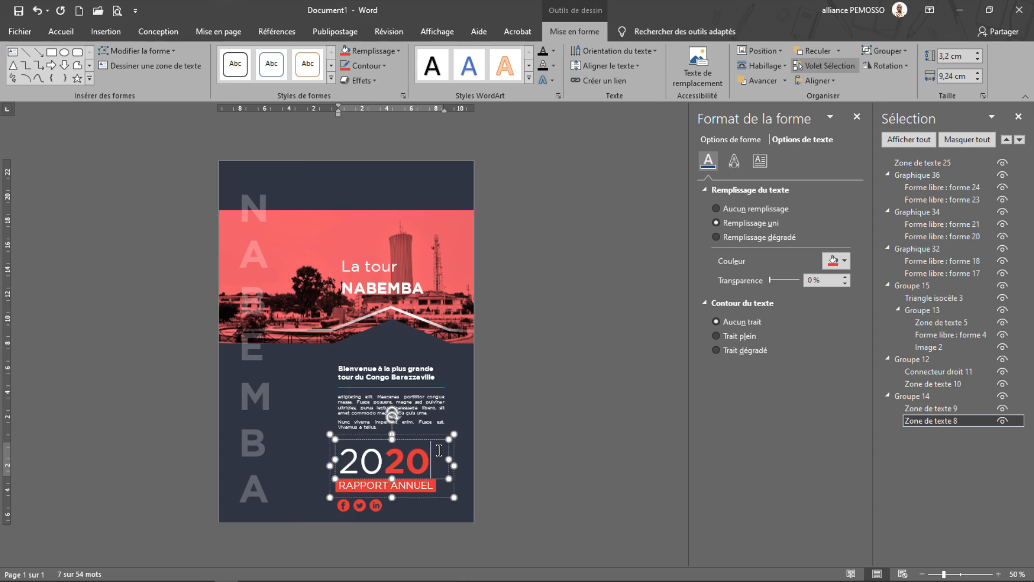
click(332, 391)
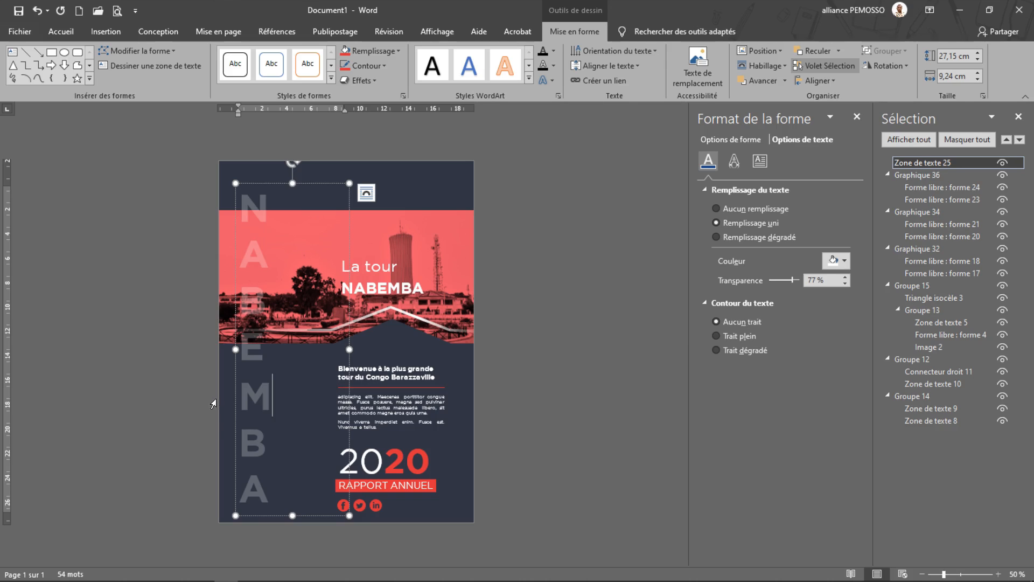
ctrl+scroll(438, 311, up, 1)
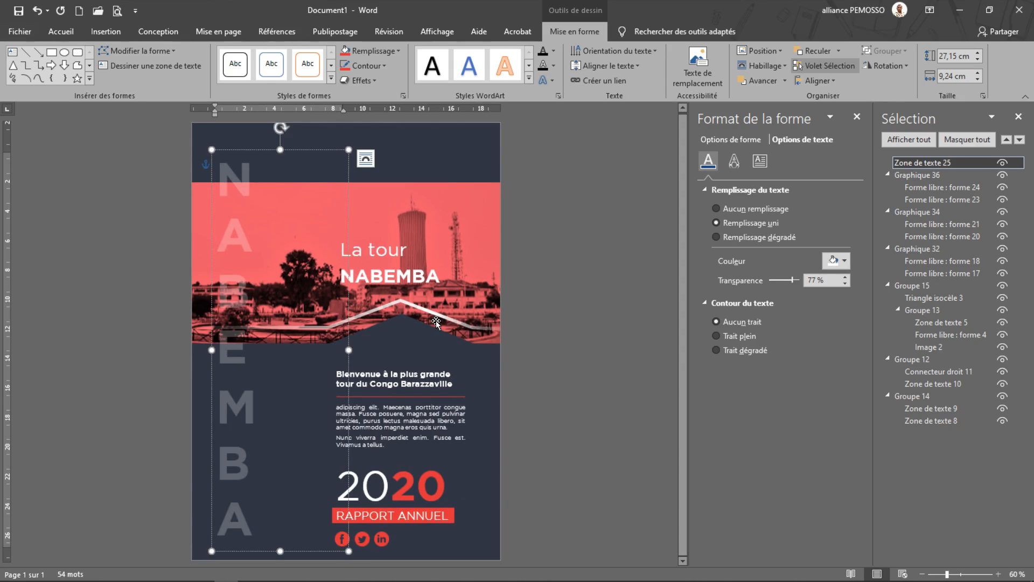